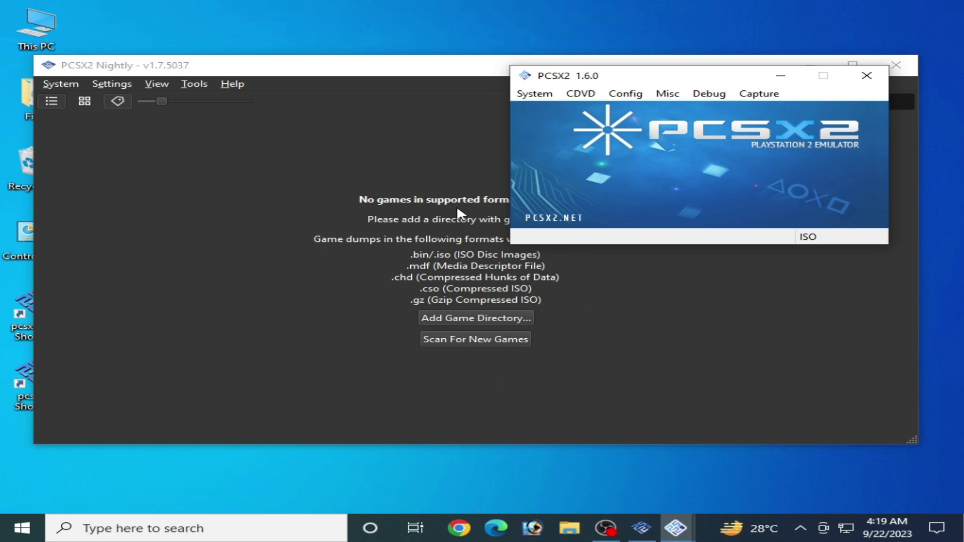
Close PCSX2 1.6.0, restore the Nightly's emulation settings to defaults, and view Graphics.
left_click(867, 75)
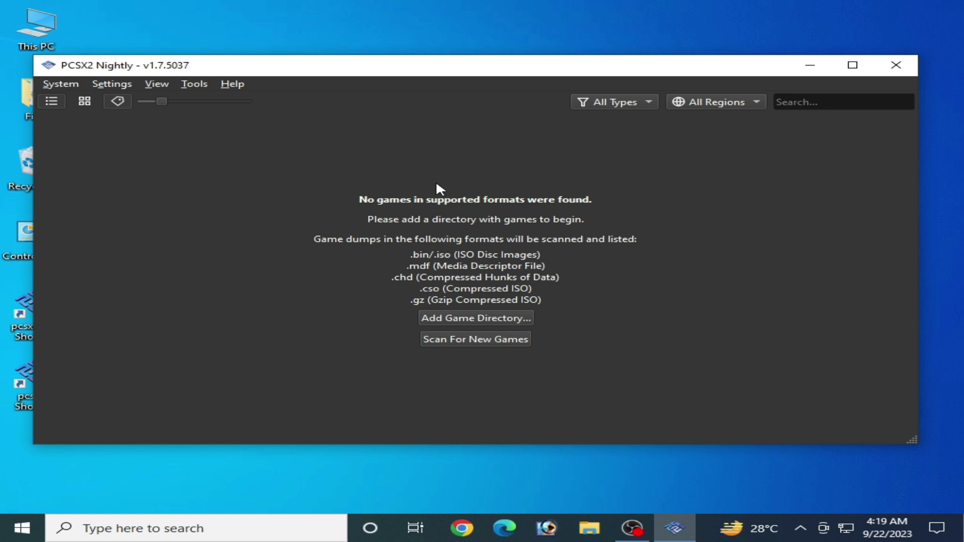
left_click(114, 84)
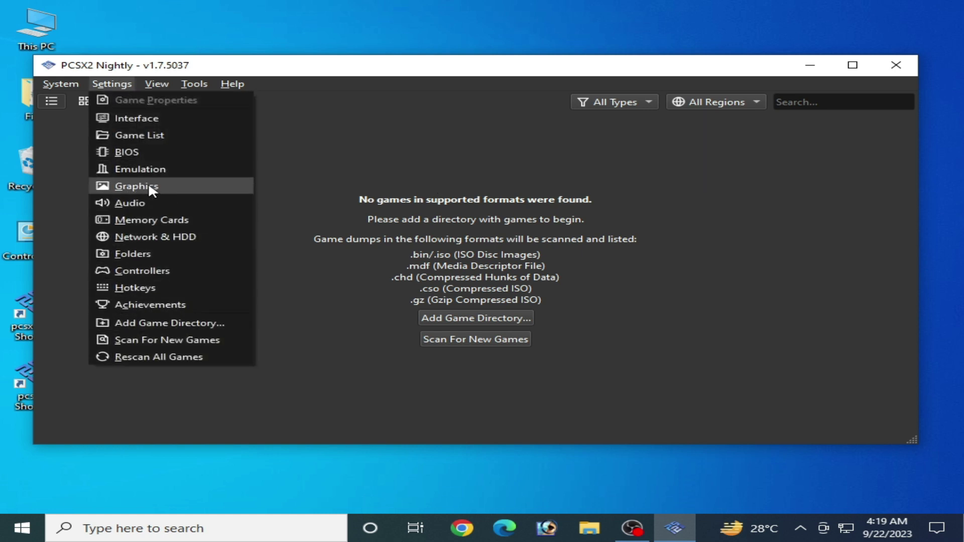
left_click(143, 168)
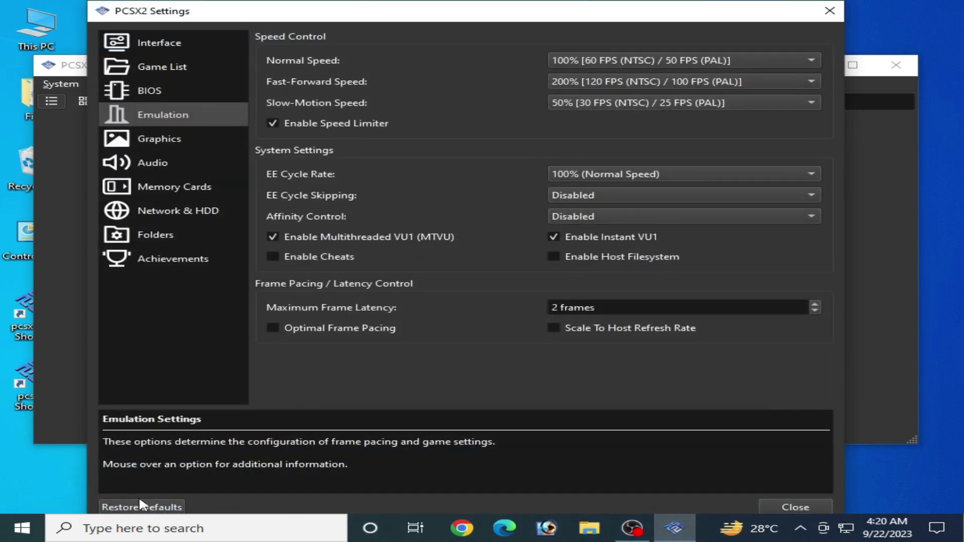
left_click(140, 507)
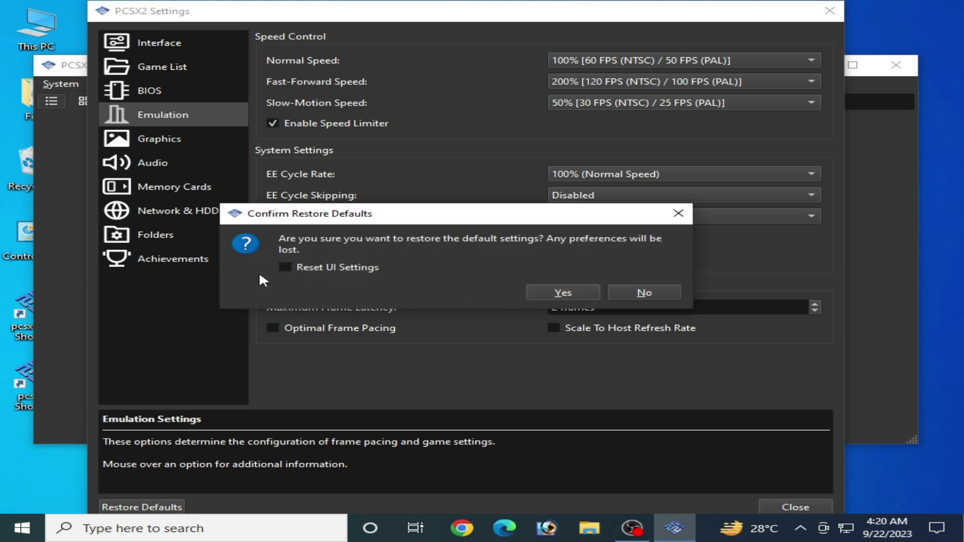
left_click(563, 293)
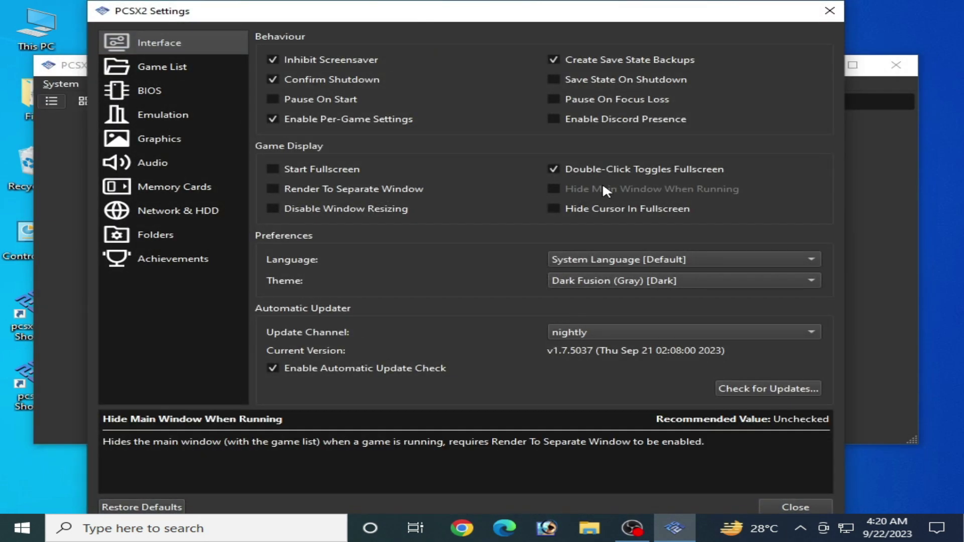
left_click(164, 136)
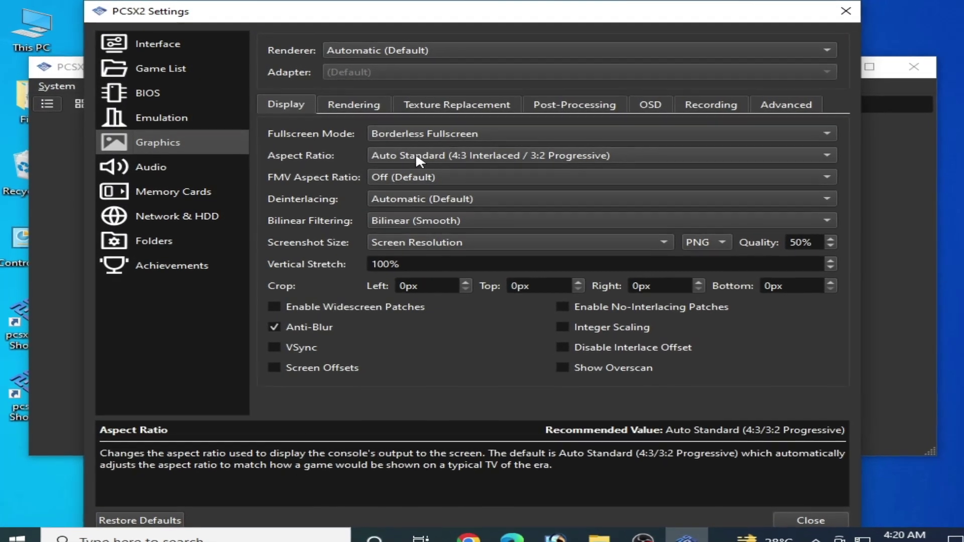
Set the renderer to Vulkan using the NVIDIA GeForce GTX 750 adapter.
left_click(409, 52)
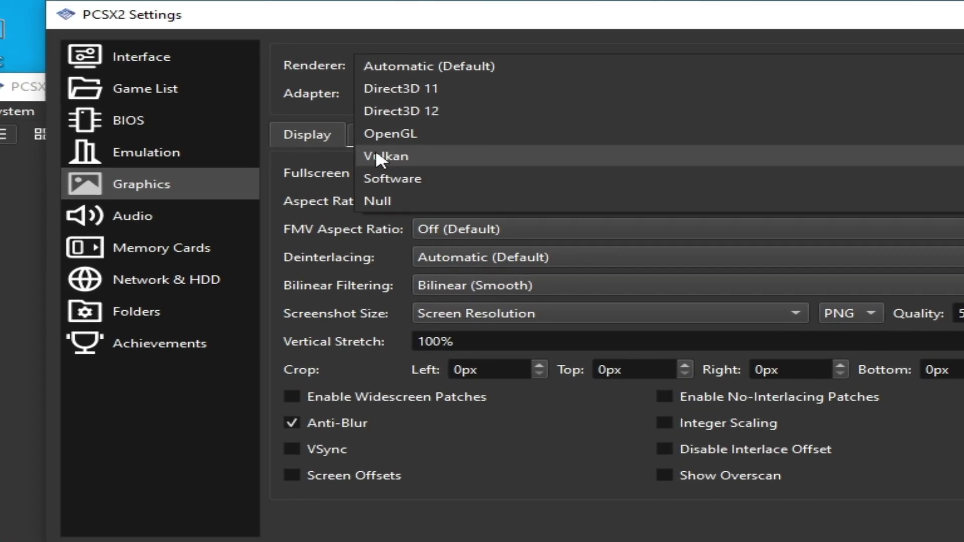
left_click(410, 170)
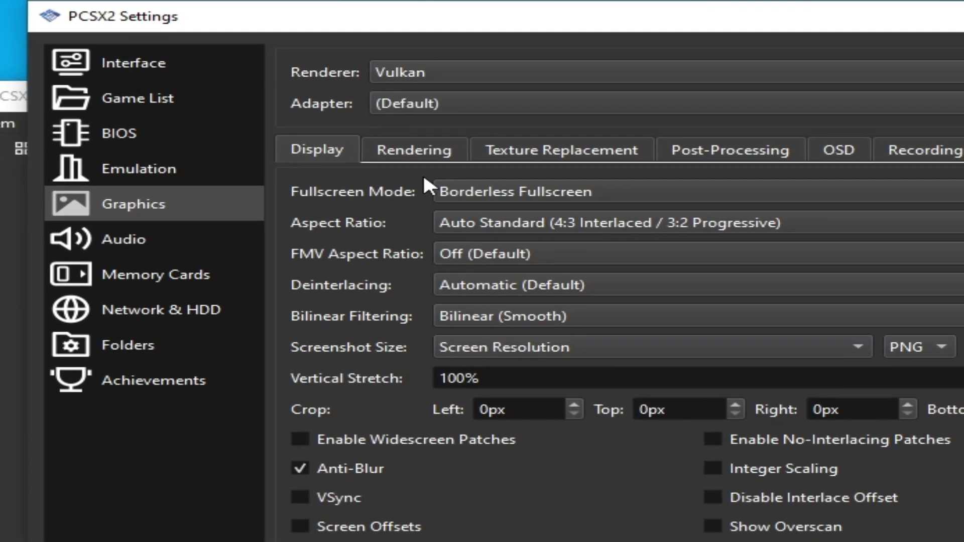
left_click(475, 116)
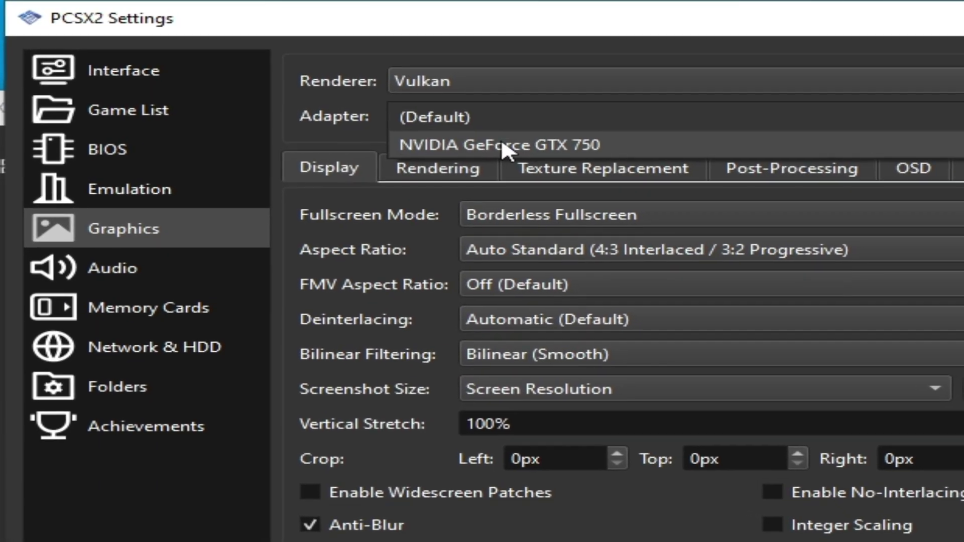
left_click(490, 136)
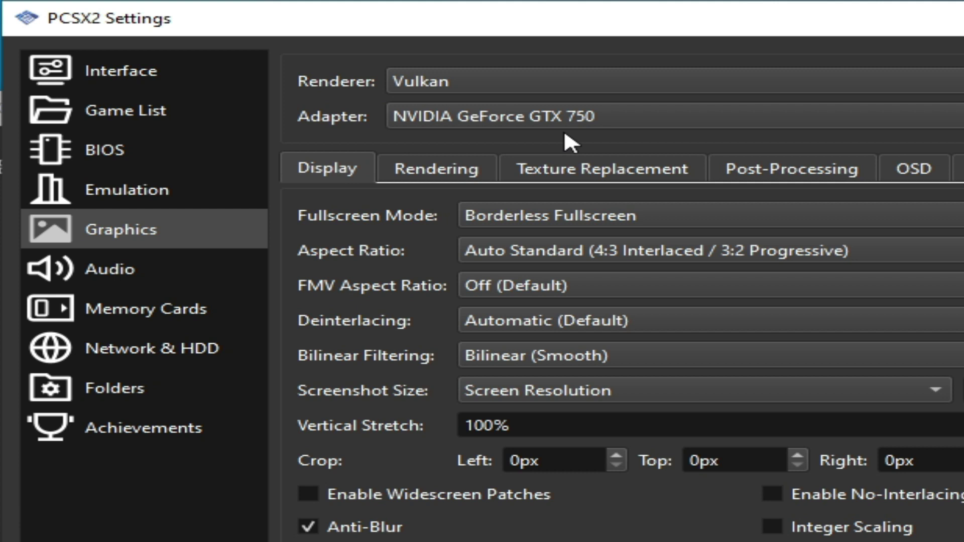
left_click(599, 126)
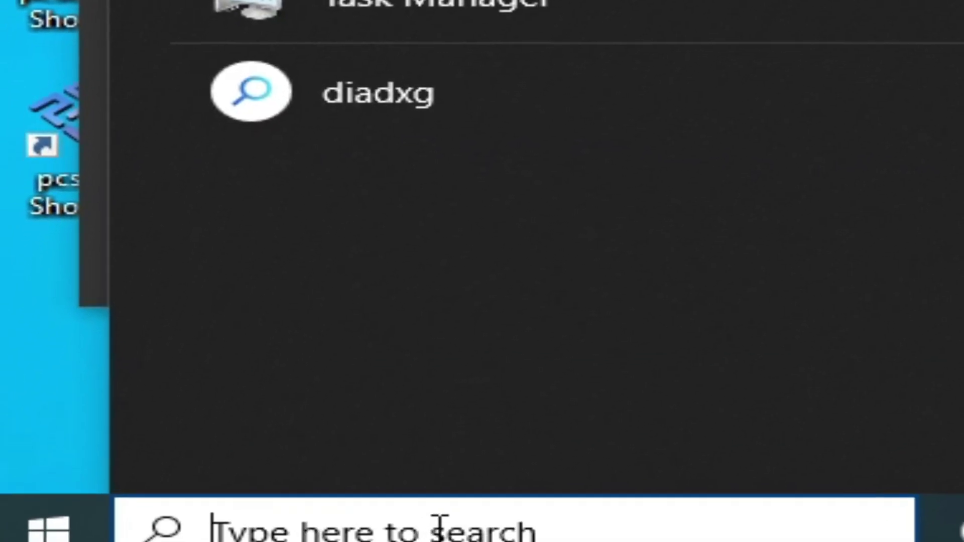
Search 'dev' to launch Device Manager and expand Display adapters to show the GTX 750.
type("dev")
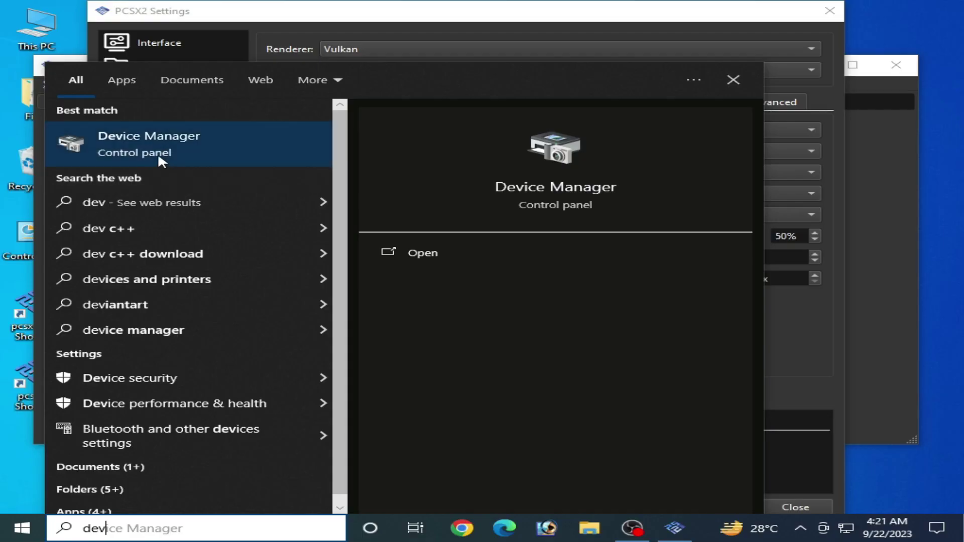
left_click(168, 140)
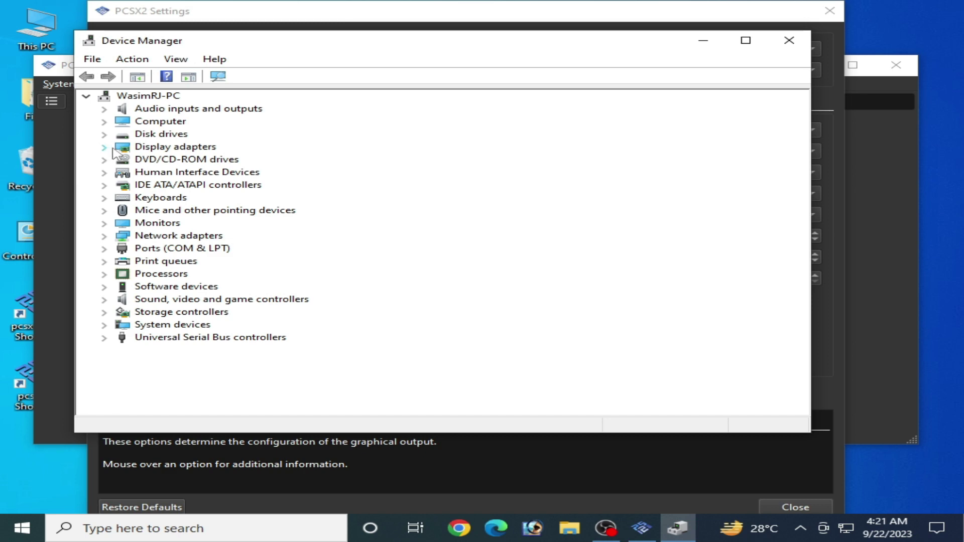
left_click(111, 148)
left_click(166, 160)
left_click_drag(300, 52, 415, 169)
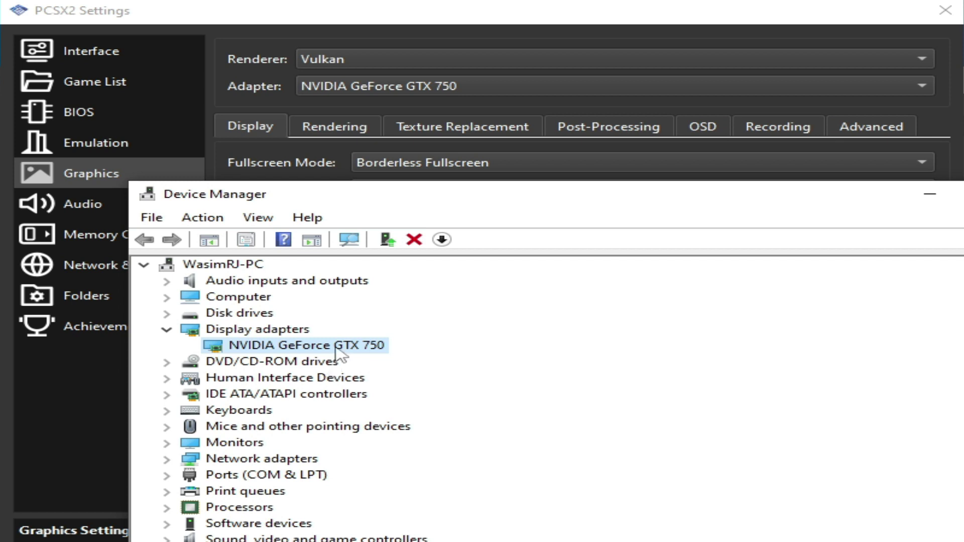
Check the GTX 750 driver details (NVIDIA, 31.0.15.3640, 6/23/2023), then close Device Manager.
right_click(335, 350)
left_click(400, 454)
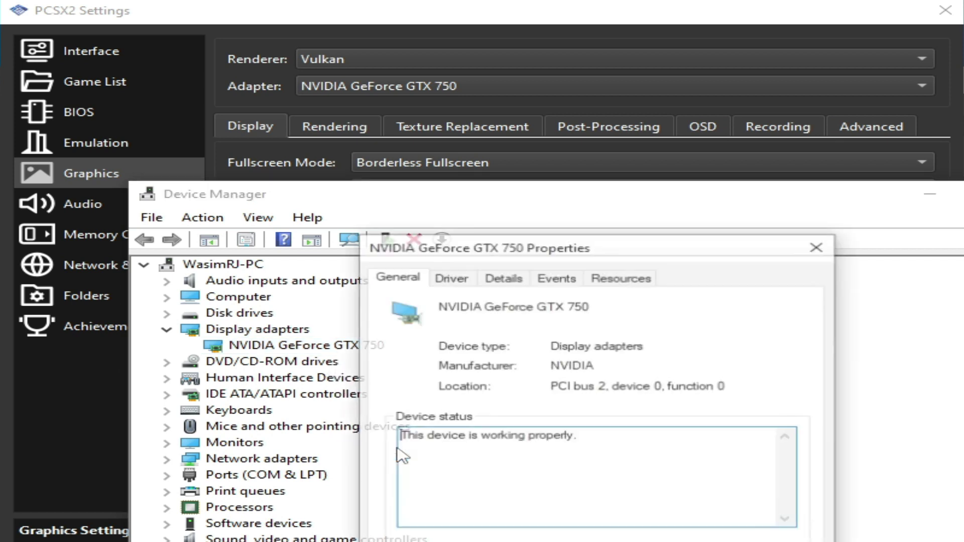
left_click(452, 281)
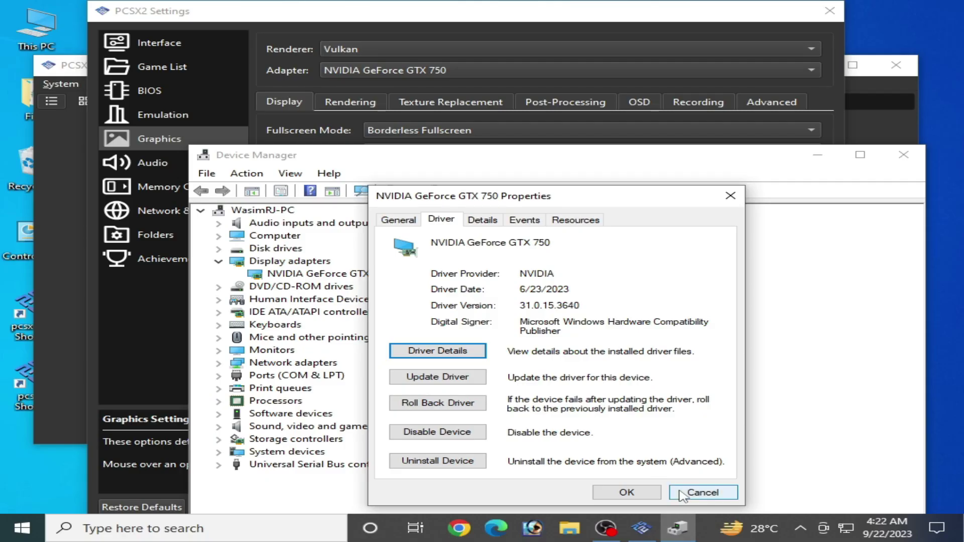
left_click(684, 494)
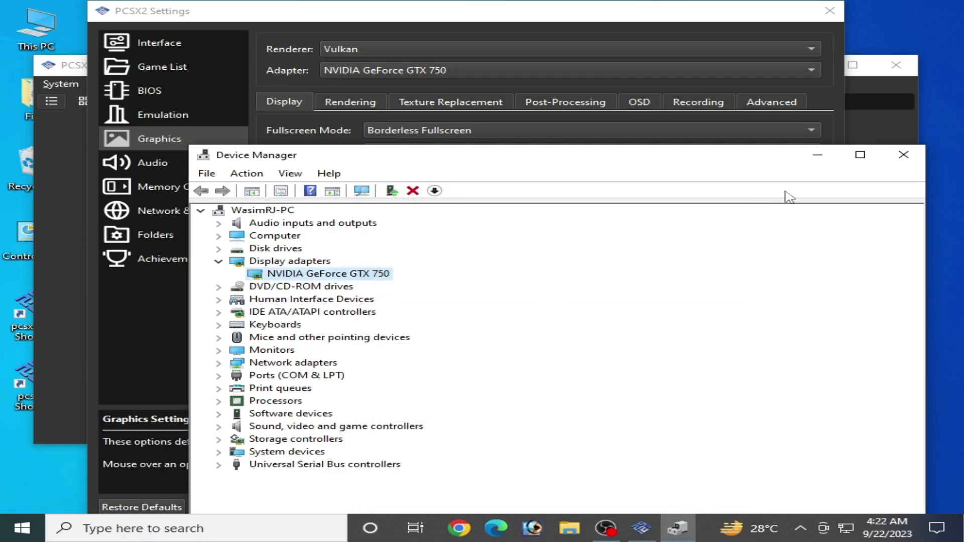
left_click(904, 155)
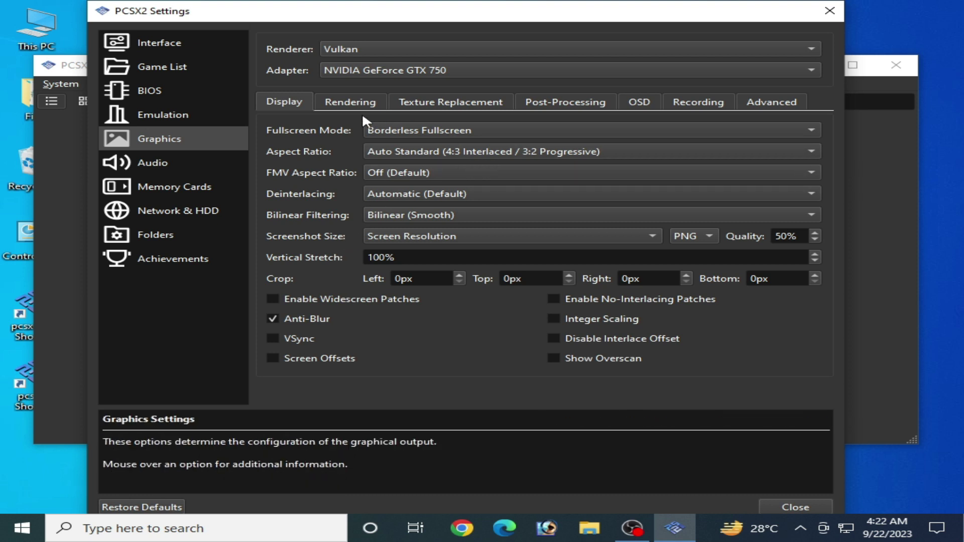
Keep Internal Resolution at Native (PS2) on the Rendering tab and close PCSX2 settings.
left_click(346, 105)
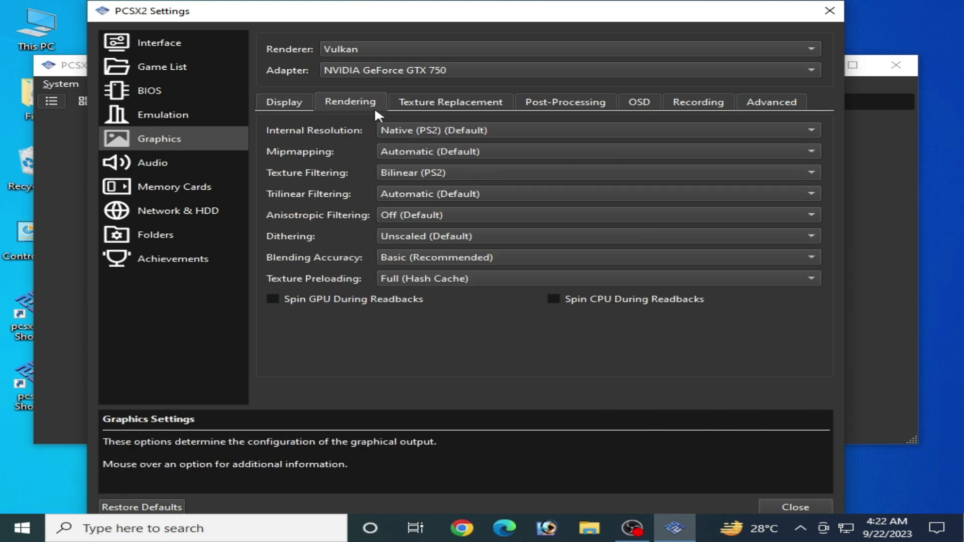
left_click(431, 133)
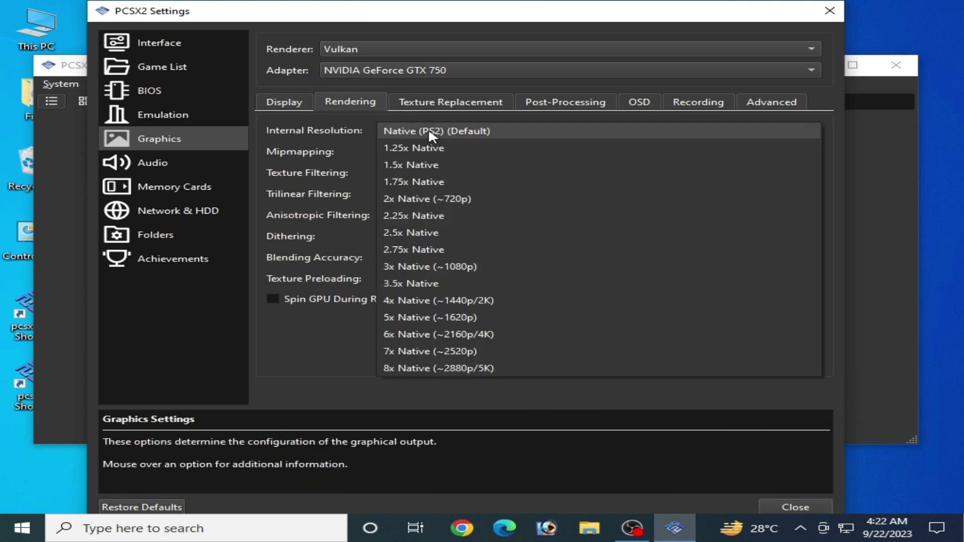
left_click(458, 131)
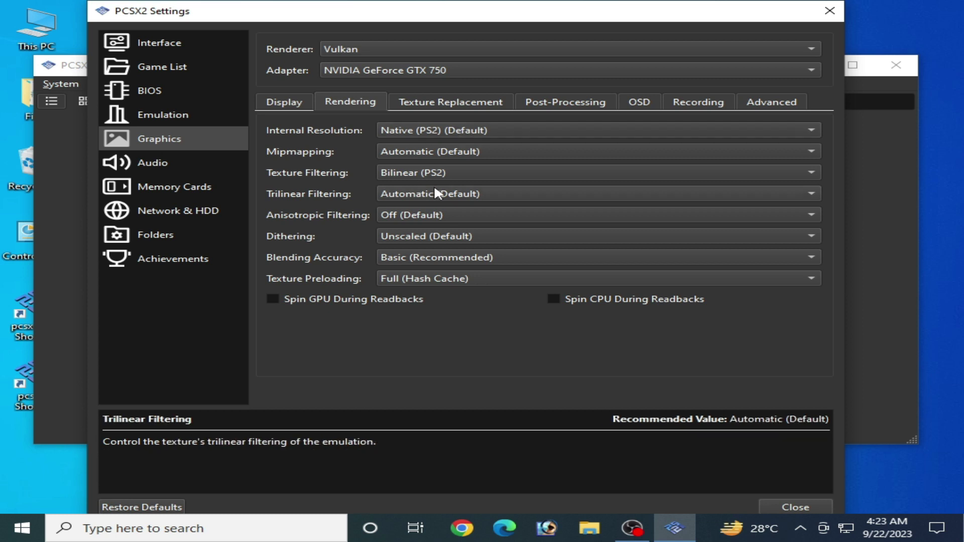
left_click(302, 103)
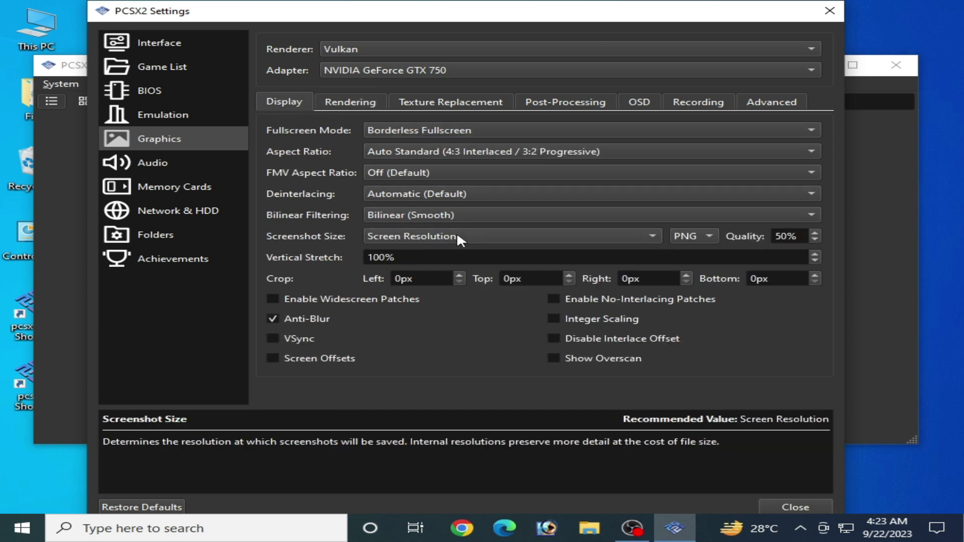
left_click(830, 10)
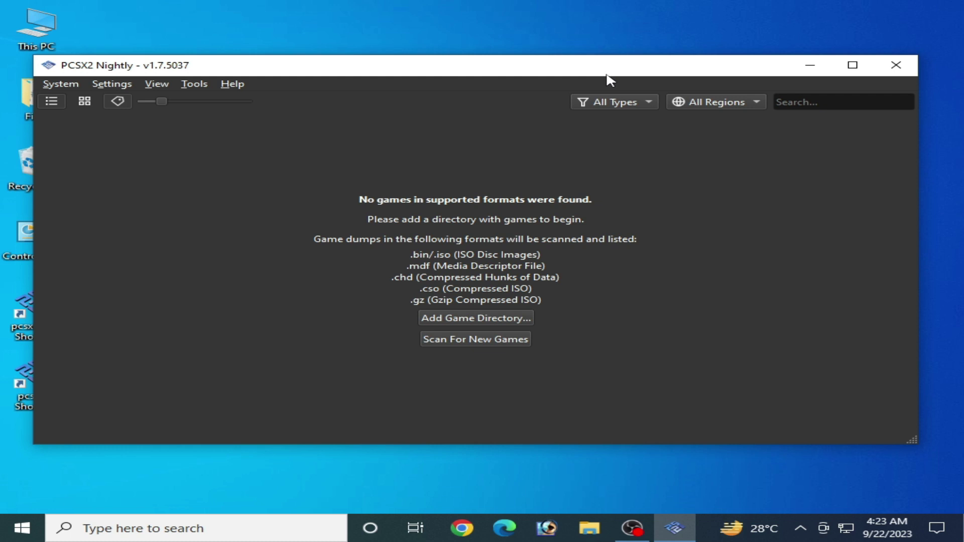
Move PCSX2 aside and bring up Windows Display settings from the desktop.
left_click_drag(606, 74, 593, 297)
left_click_drag(603, 163, 609, 150)
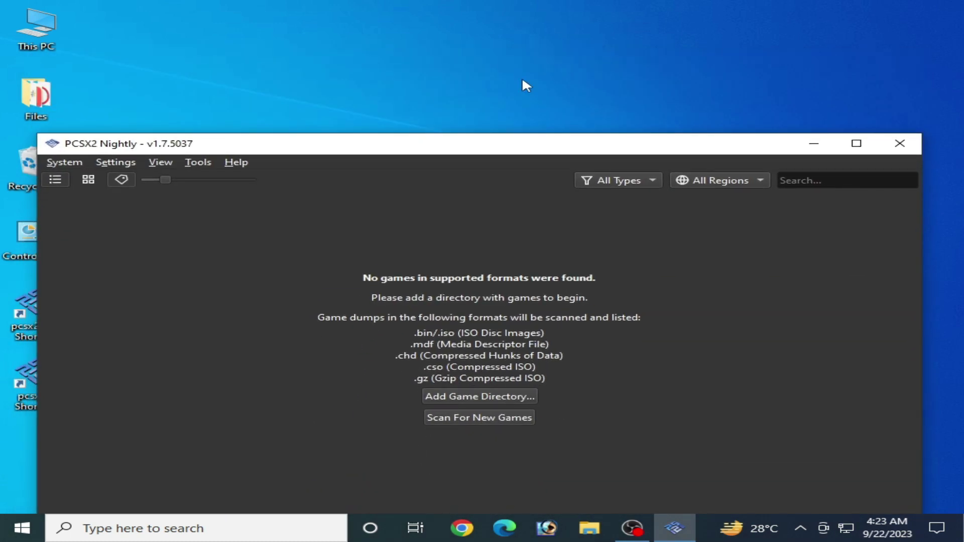
right_click(511, 39)
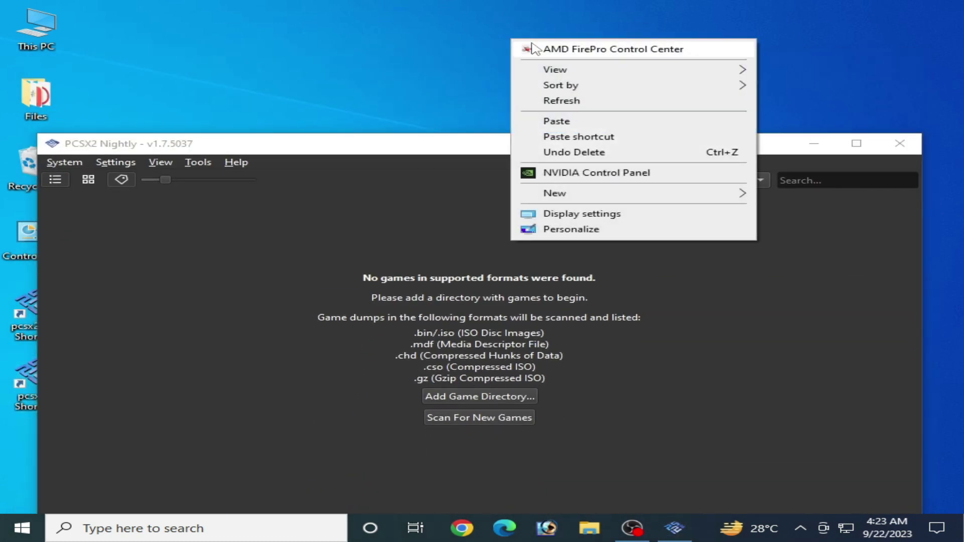
left_click(582, 215)
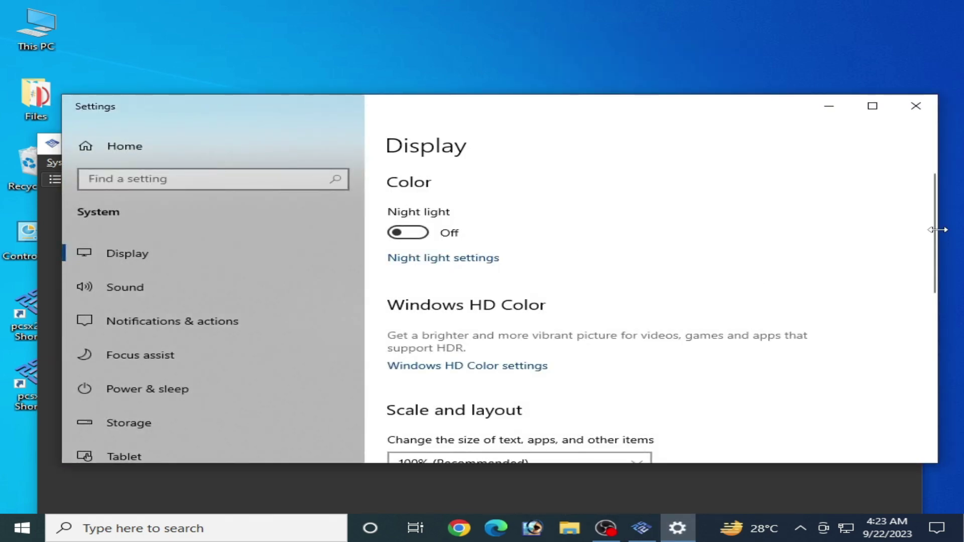
Remove the xenia_canary.exe graphics preference and browse for a new app.
left_click_drag(932, 232, 627, 366)
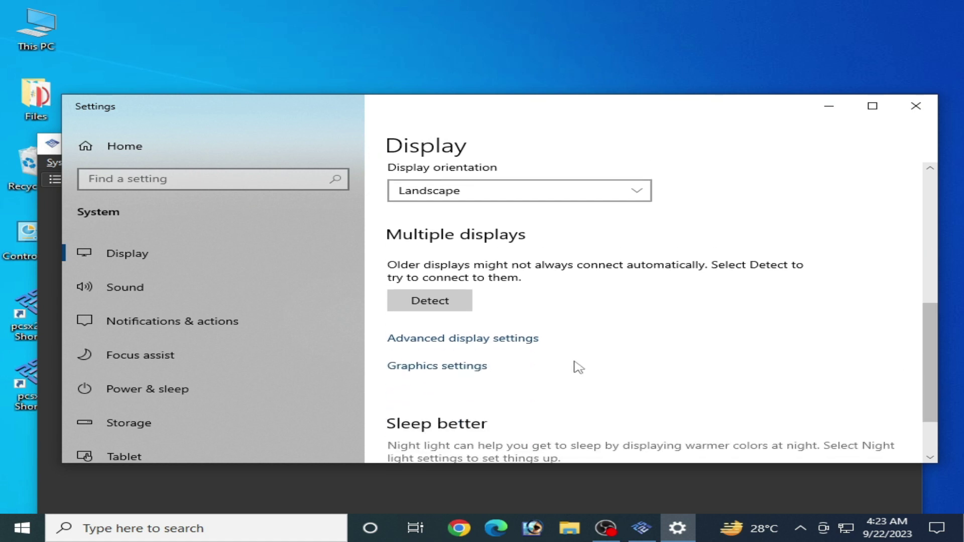
left_click(426, 370)
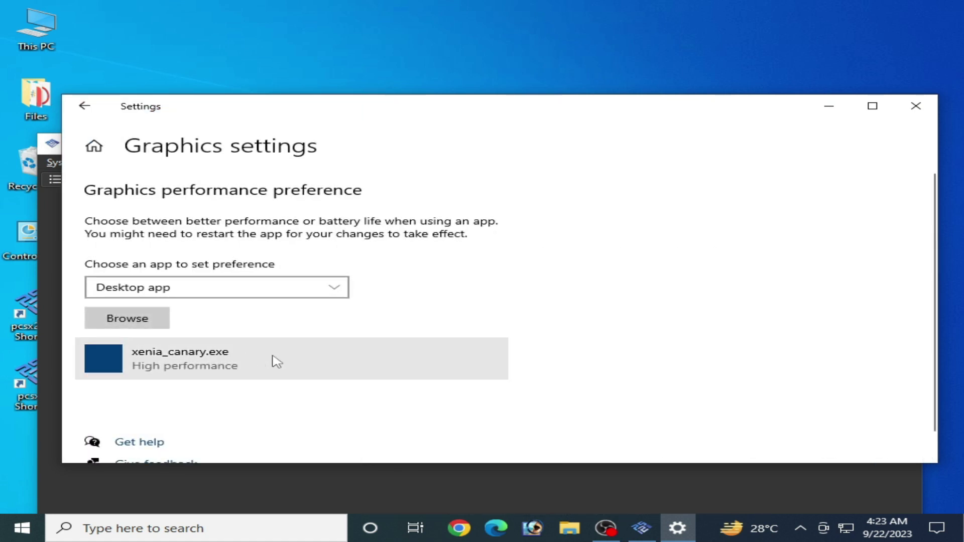
left_click(336, 362)
left_click(445, 416)
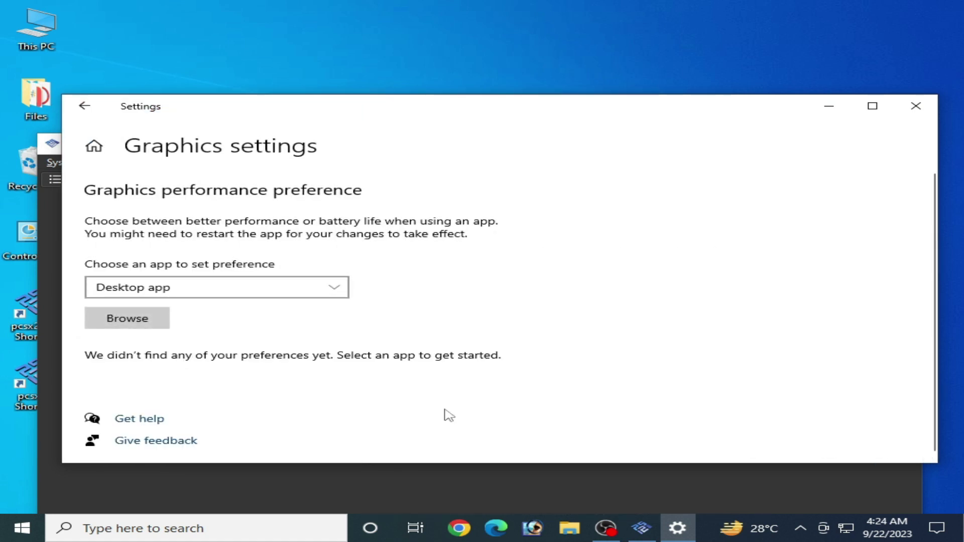
left_click(147, 324)
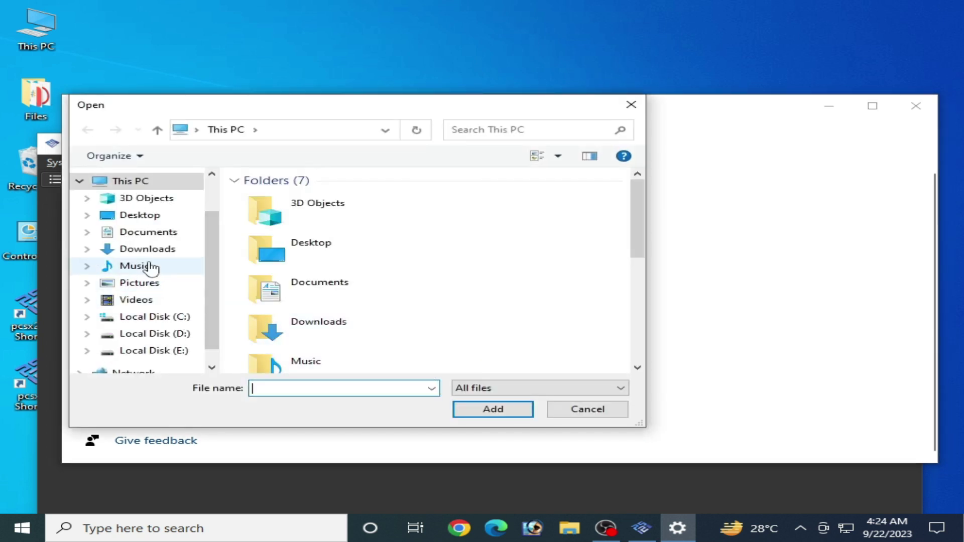
Locate pcsx2-qt.exe through its desktop shortcut's file location and add it to the graphics preferences.
left_click(145, 218)
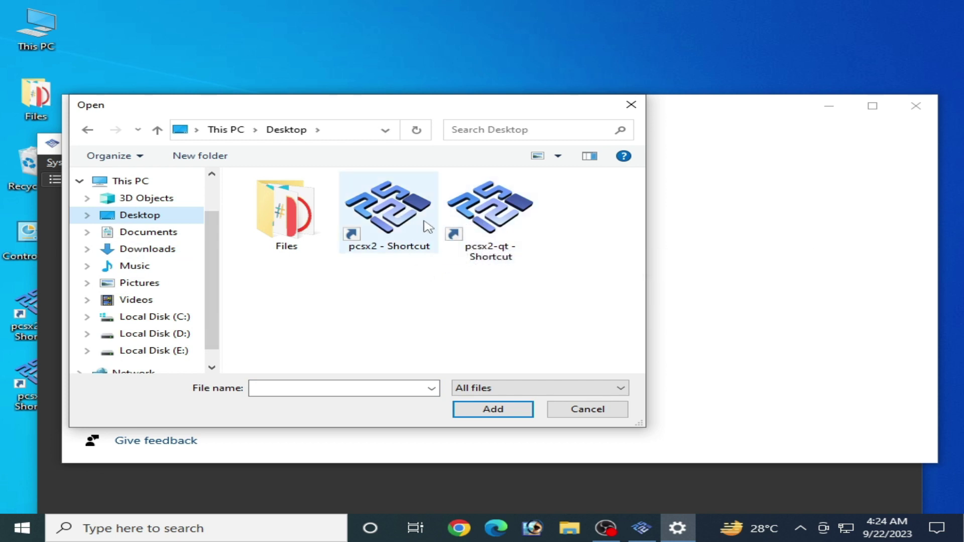
left_click(394, 220)
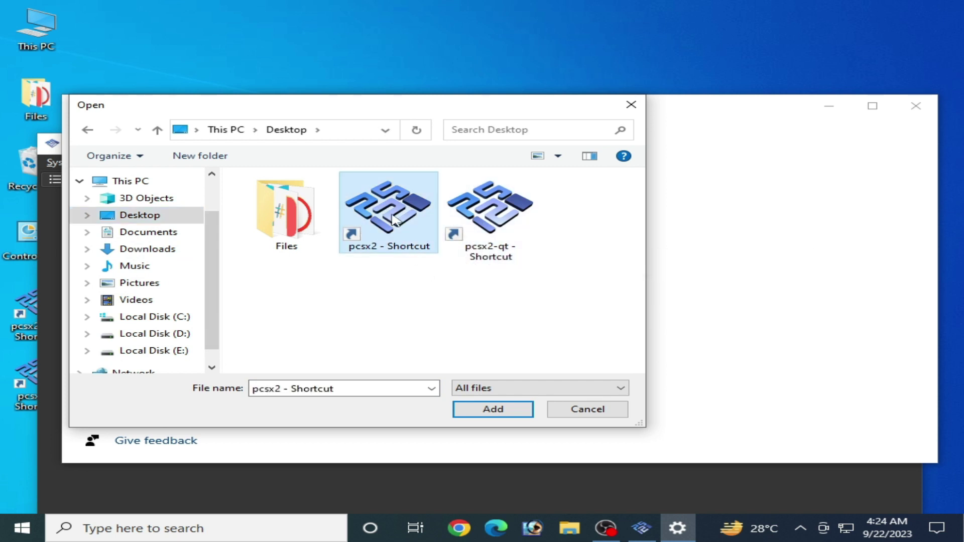
right_click(393, 220)
left_click(438, 168)
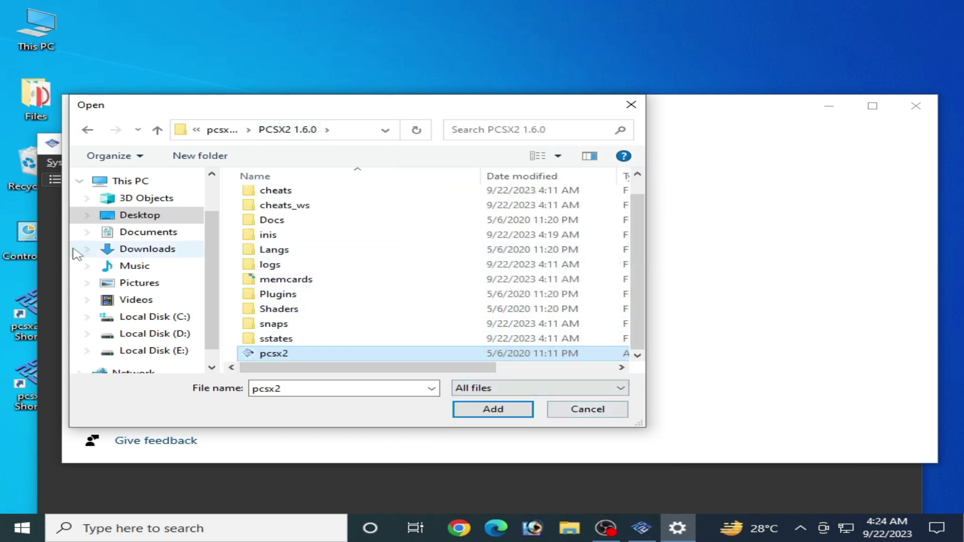
left_click(143, 216)
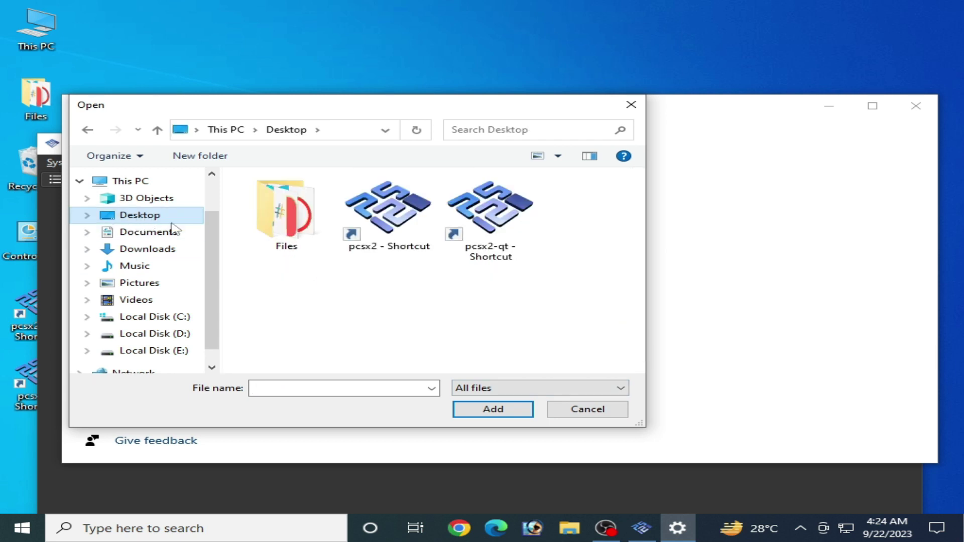
left_click(481, 224)
right_click(482, 224)
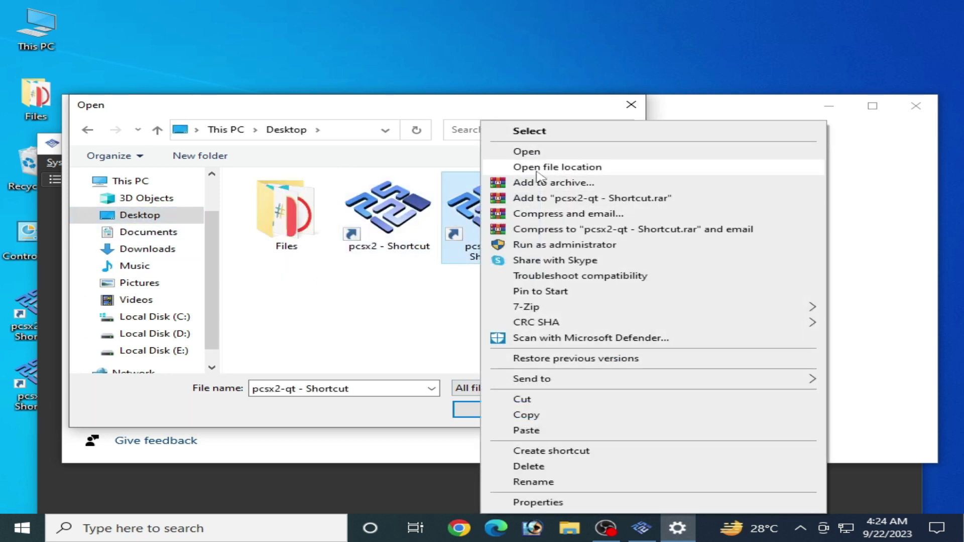
left_click(549, 167)
scroll(318, 194, "down", 1)
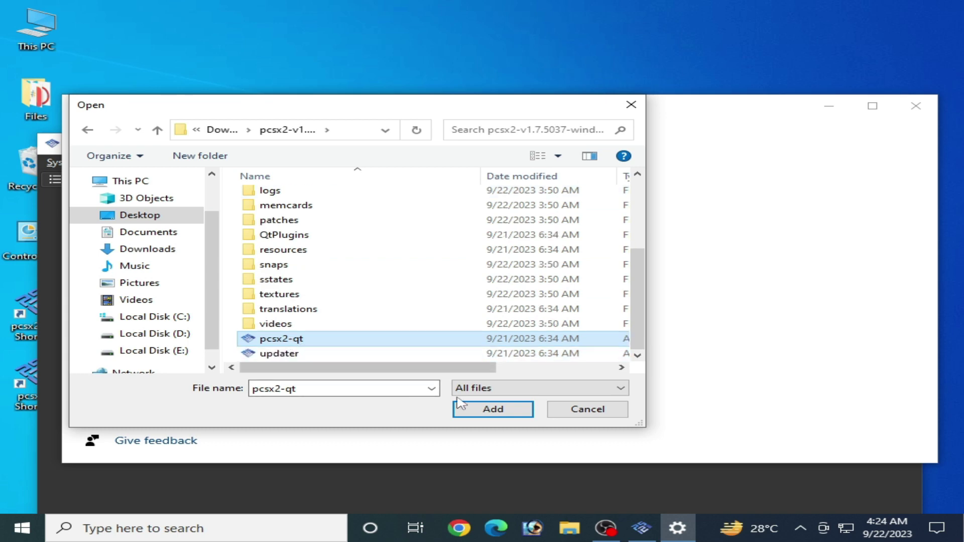
left_click(505, 411)
left_click(369, 430)
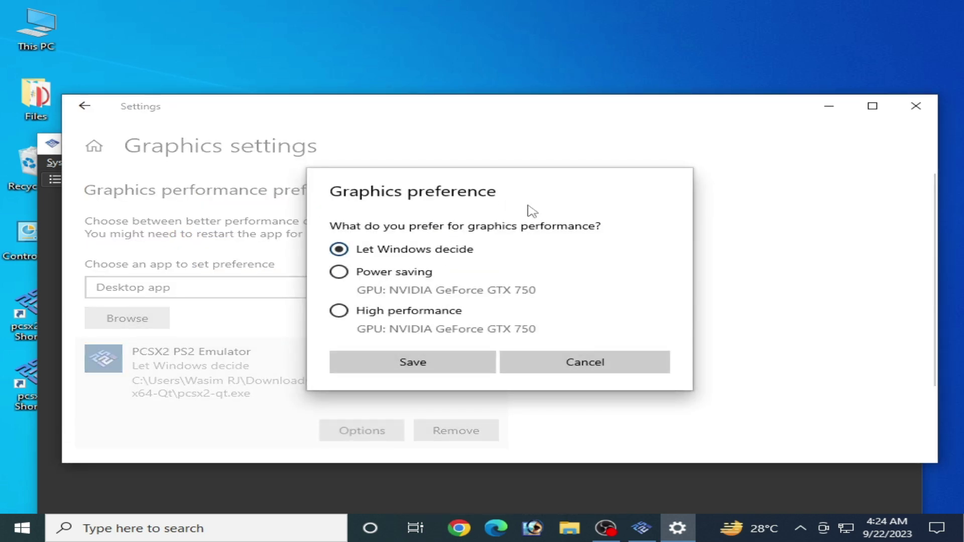
Save PCSX2 PS2 Emulator's graphics preference as High performance and close Windows Settings.
left_click(525, 362)
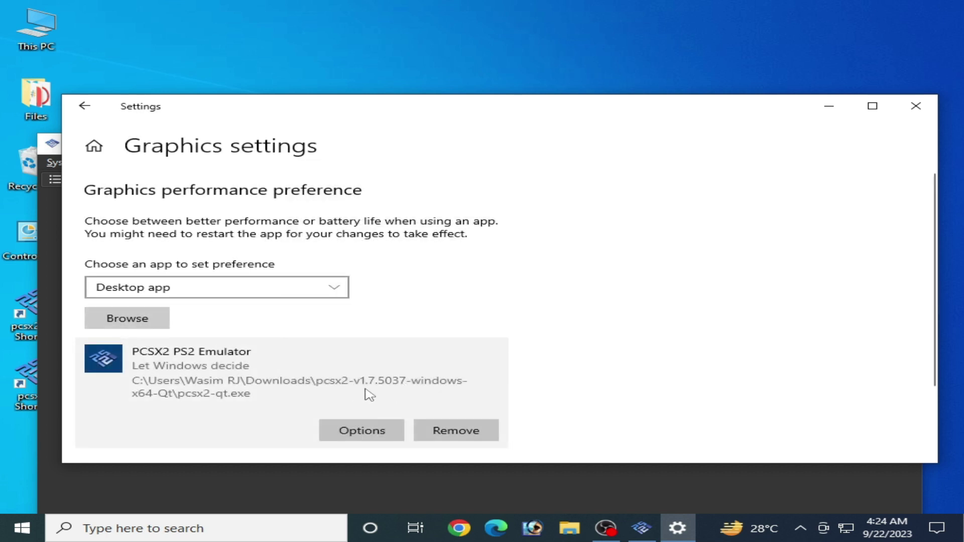
left_click(362, 431)
left_click(339, 311)
left_click(400, 362)
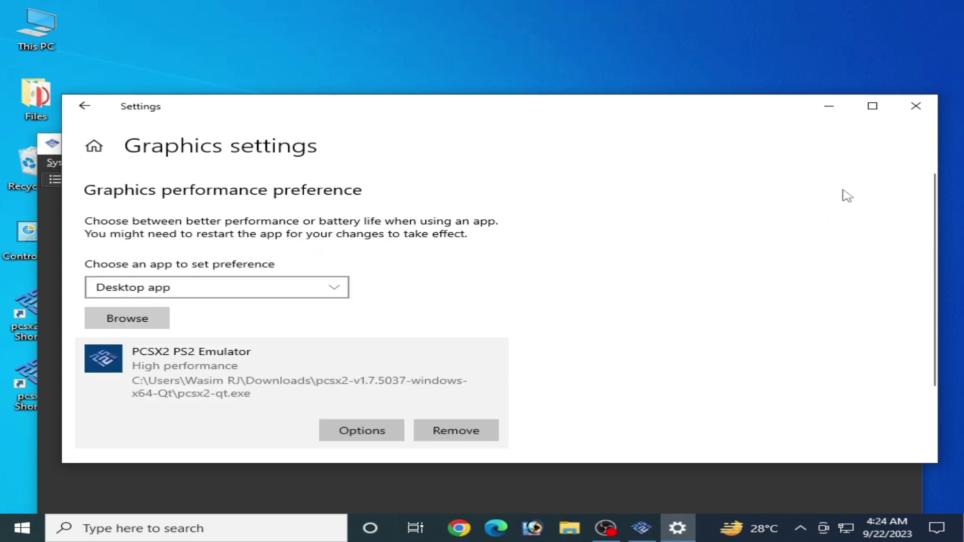
left_click(916, 105)
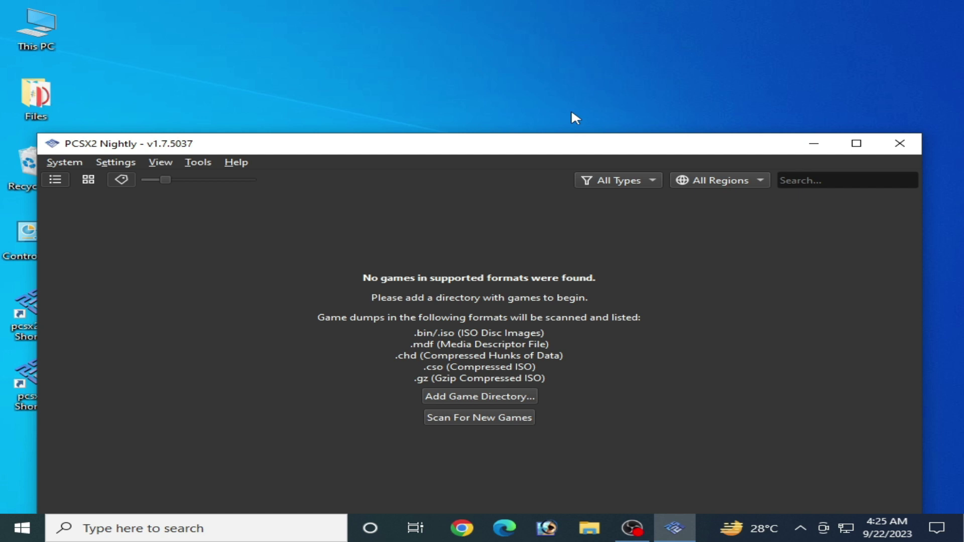
Close PCSX2 Nightly, launch PCSX2 1.6.0 from its desktop shortcut, and close the program log.
left_click(900, 143)
double_click(36, 394)
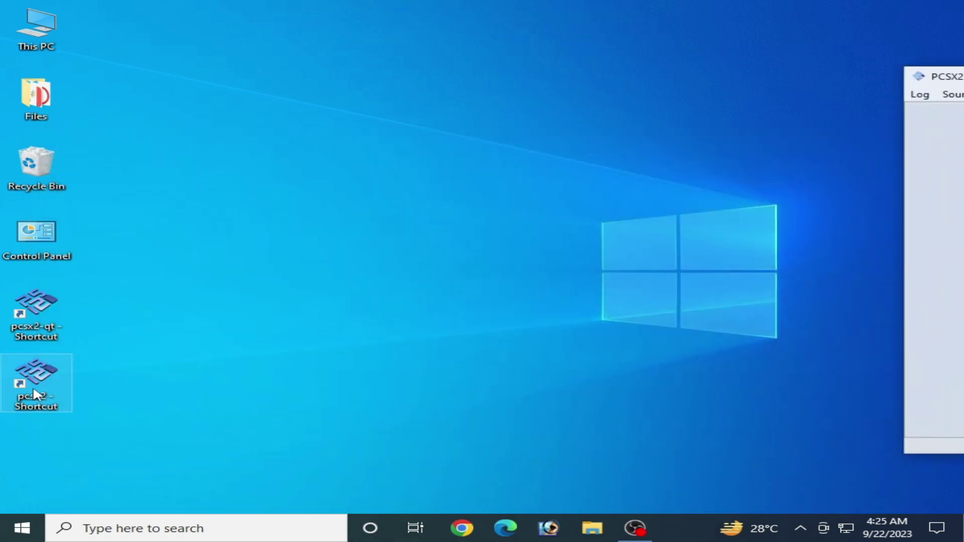
left_click_drag(608, 83, 452, 104)
left_click_drag(815, 95, 441, 167)
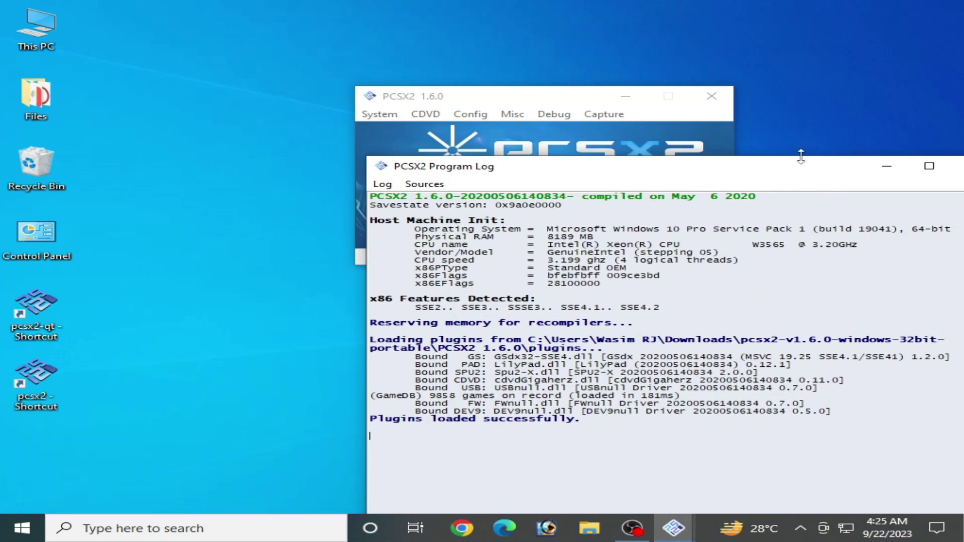
key("alt+F4")
left_click_drag(494, 102, 435, 106)
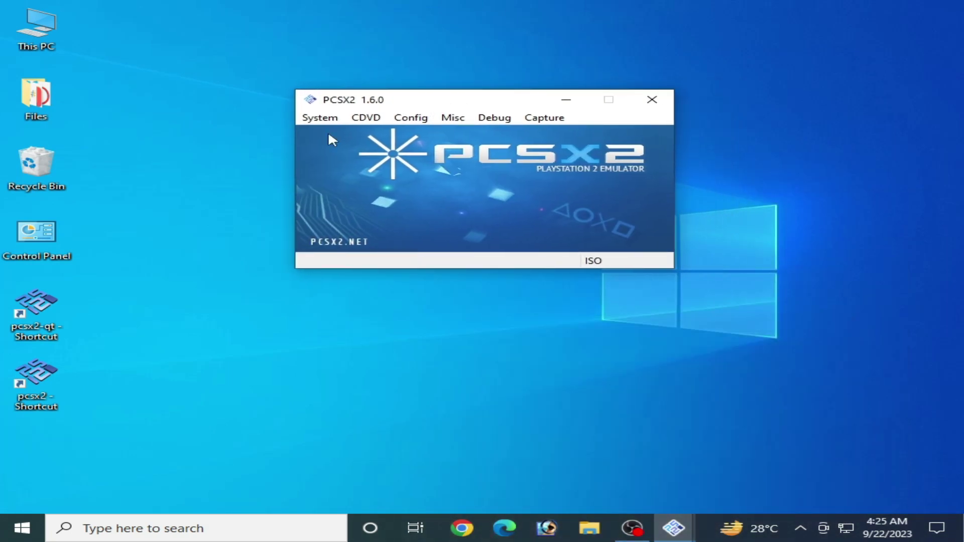
Set the GSdx video plugin renderer to OpenGL (Hardware) and save with OK.
left_click(404, 121)
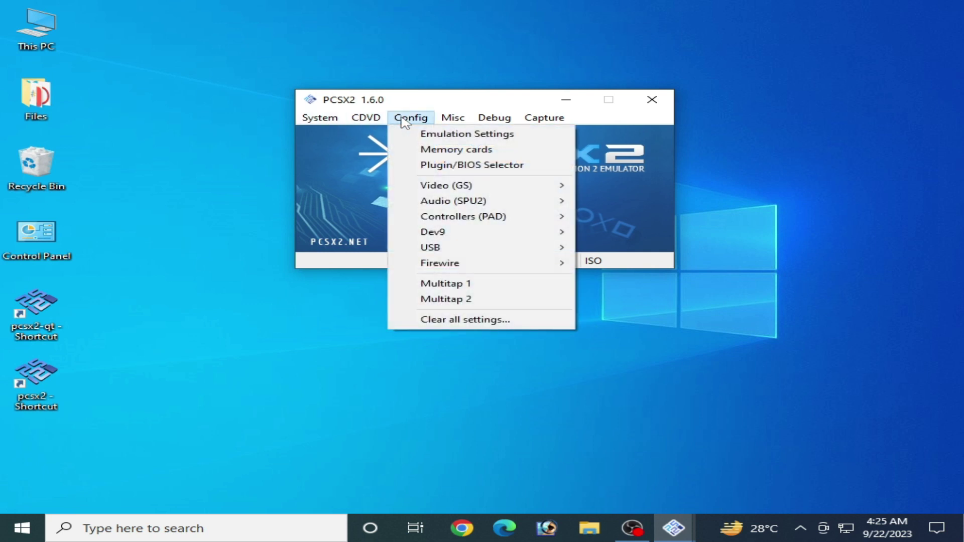
mouse_move(447, 188)
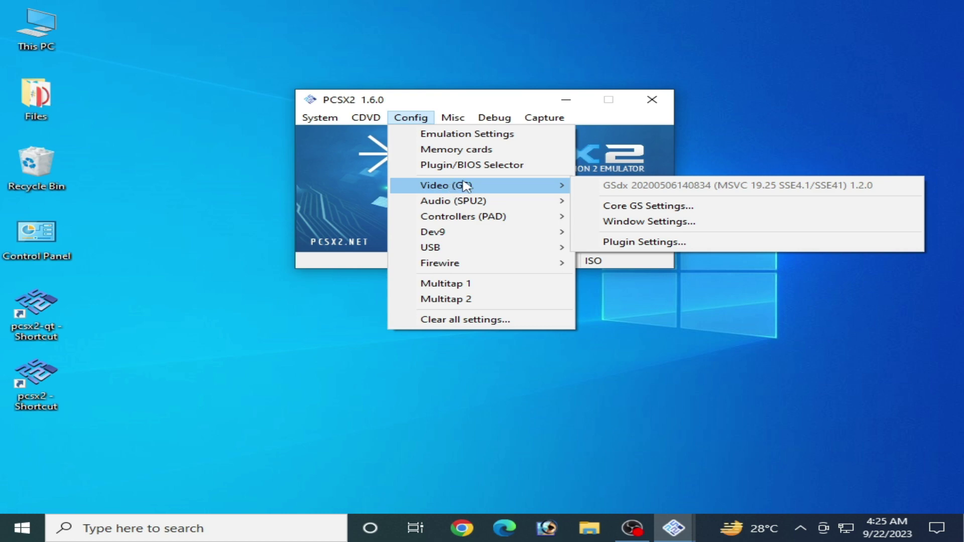
left_click(653, 243)
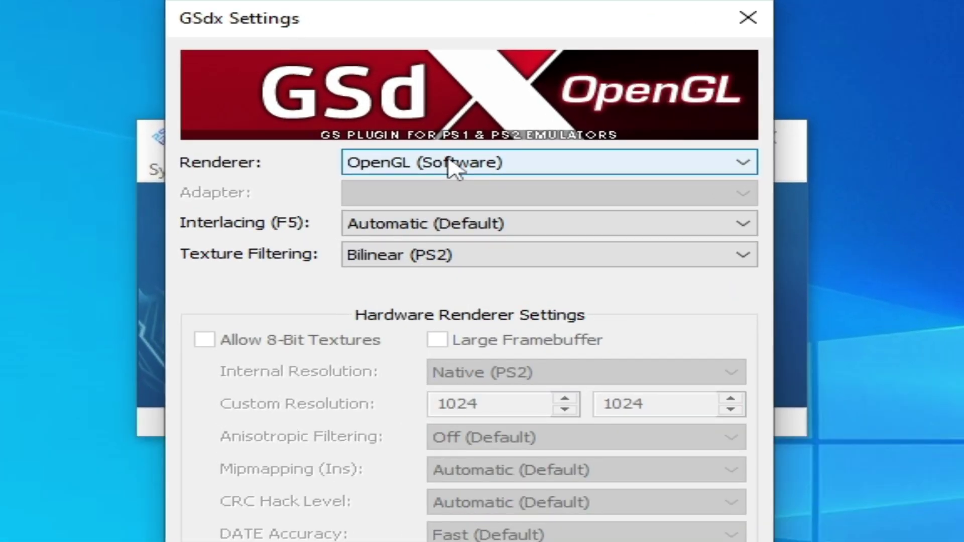
left_click_drag(389, 10, 689, 97)
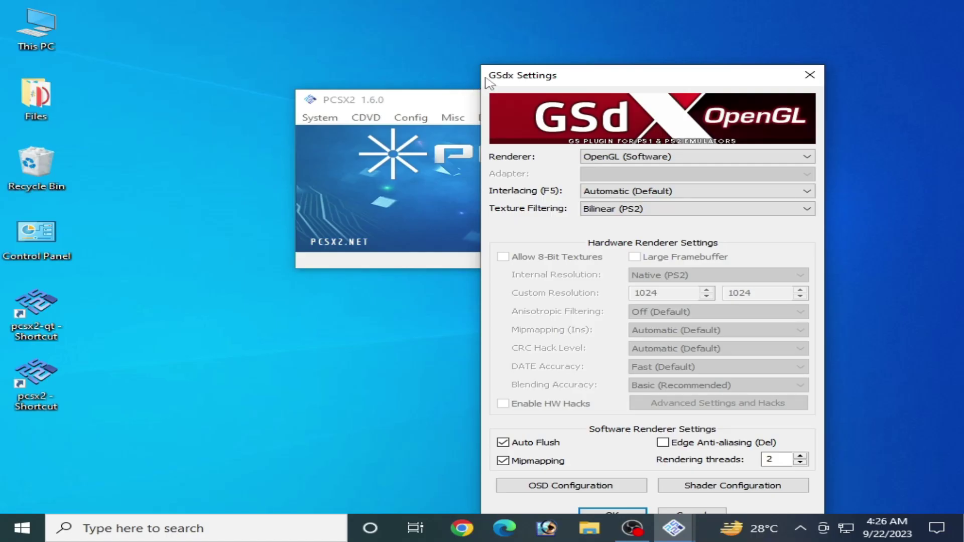
left_click_drag(554, 79, 405, 60)
left_click(520, 138)
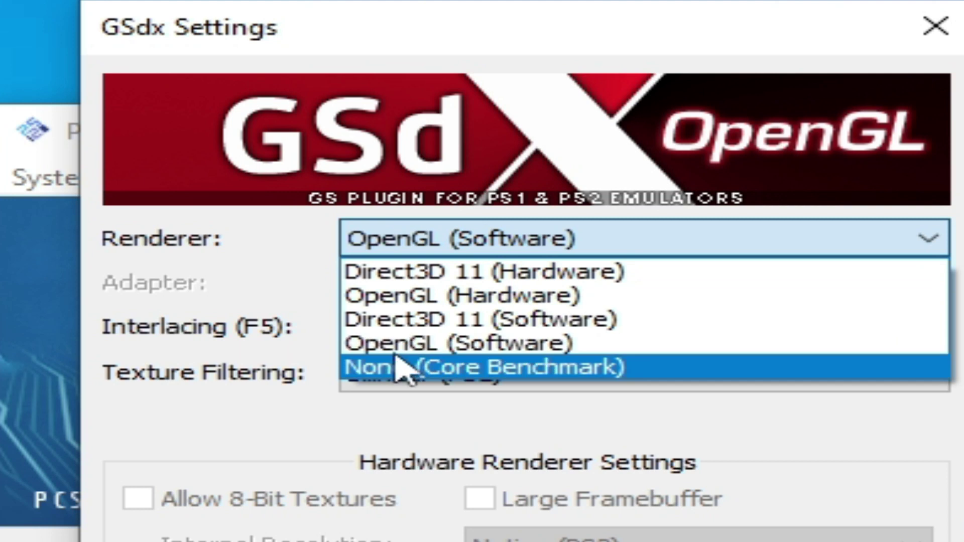
left_click(457, 296)
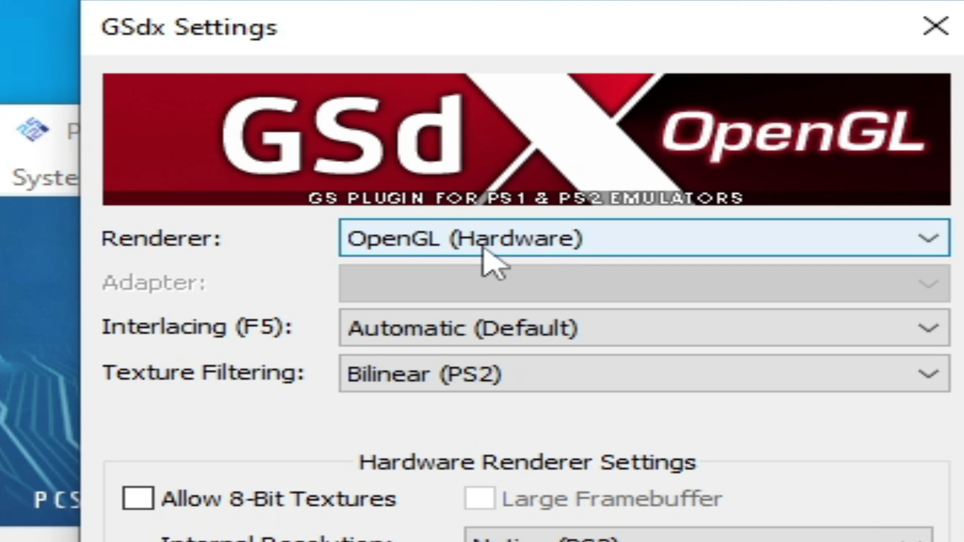
left_click(560, 240)
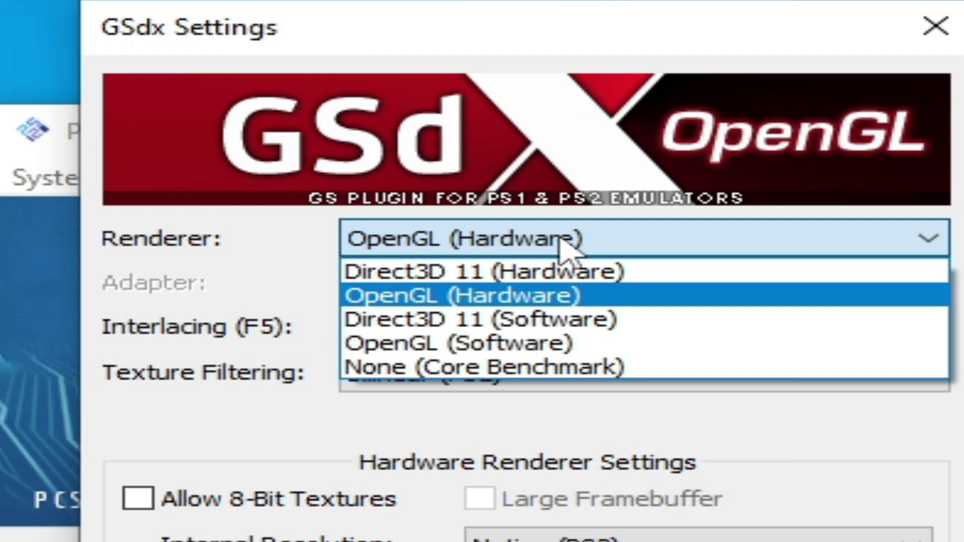
left_click(490, 346)
left_click(601, 249)
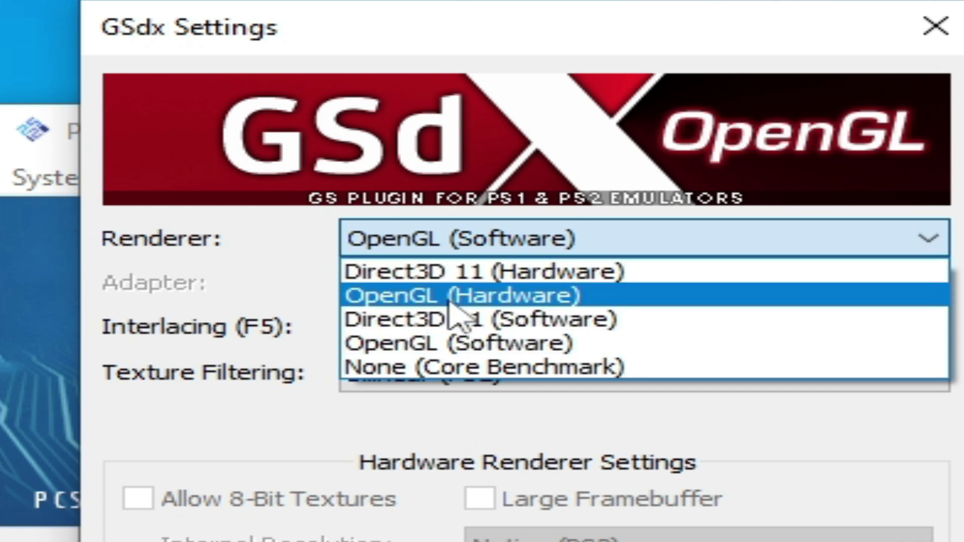
left_click(508, 297)
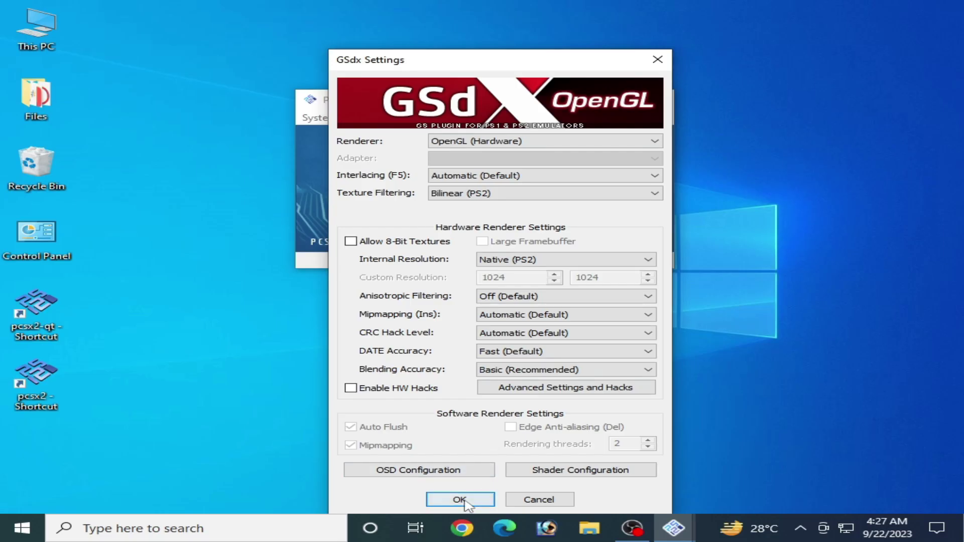
left_click(458, 497)
Bring up PCSX2's Emulation Settings from the Config menu to reach the GS Window page.
left_click(412, 120)
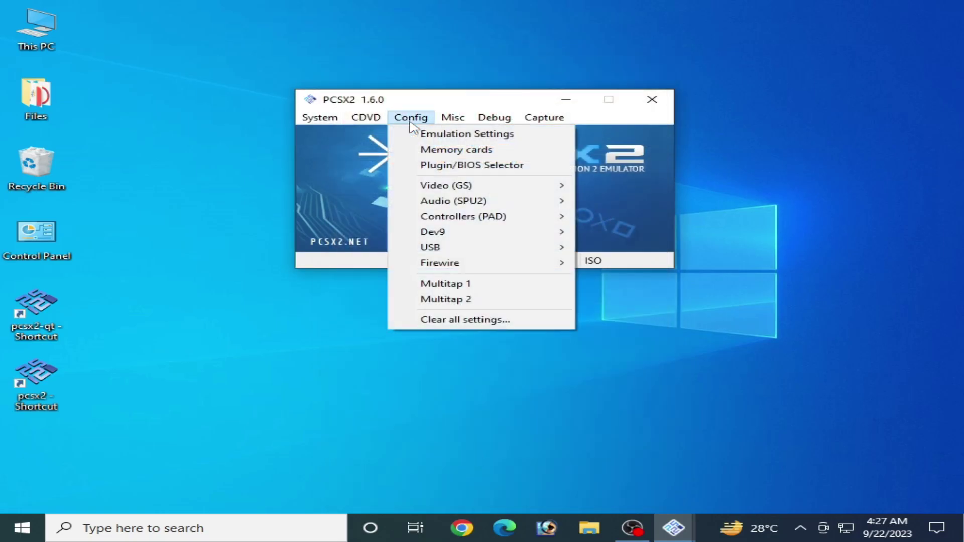
left_click(444, 136)
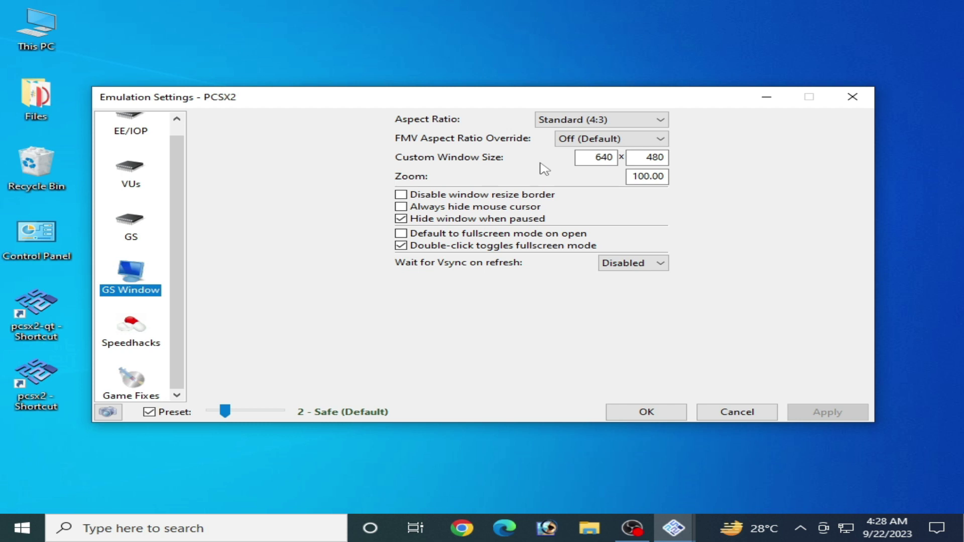
Launch NVIDIA Control Panel from the desktop menu and position it on Change resolution.
right_click(405, 450)
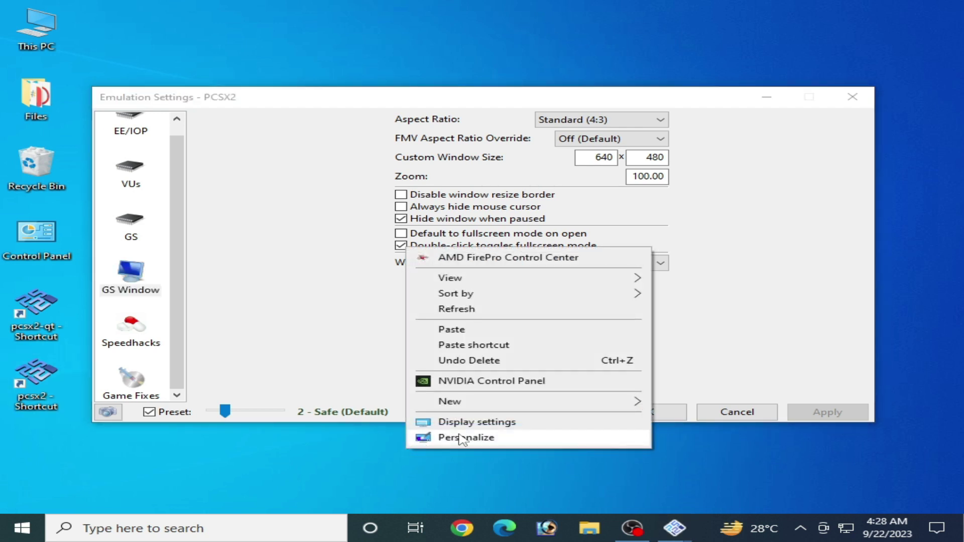
left_click(490, 382)
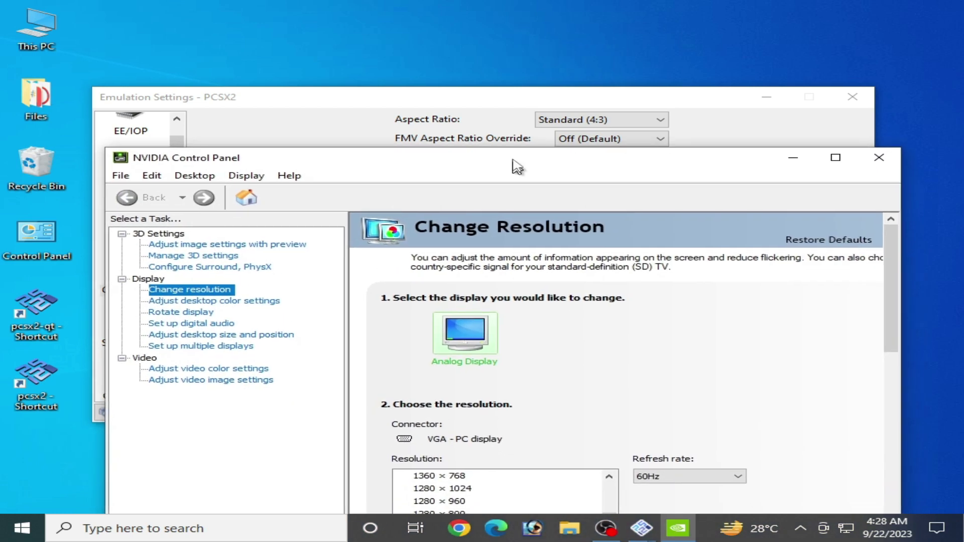
left_click_drag(518, 167, 512, 125)
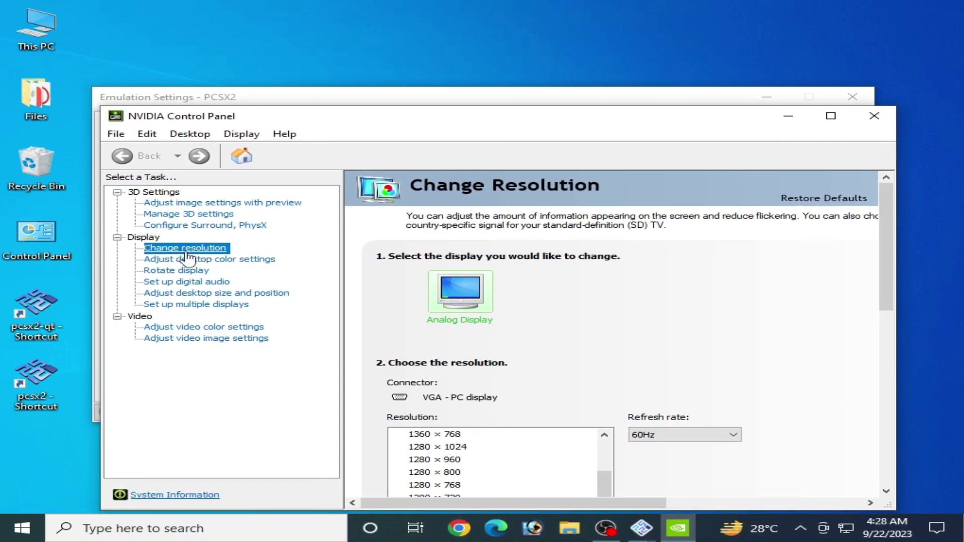
scroll(886, 251, "down", 3)
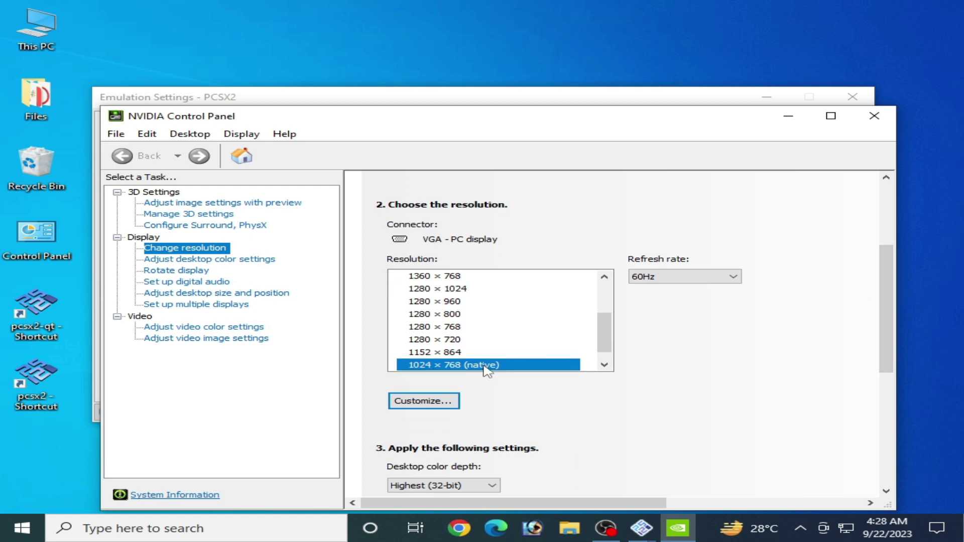
left_click_drag(536, 122, 556, 244)
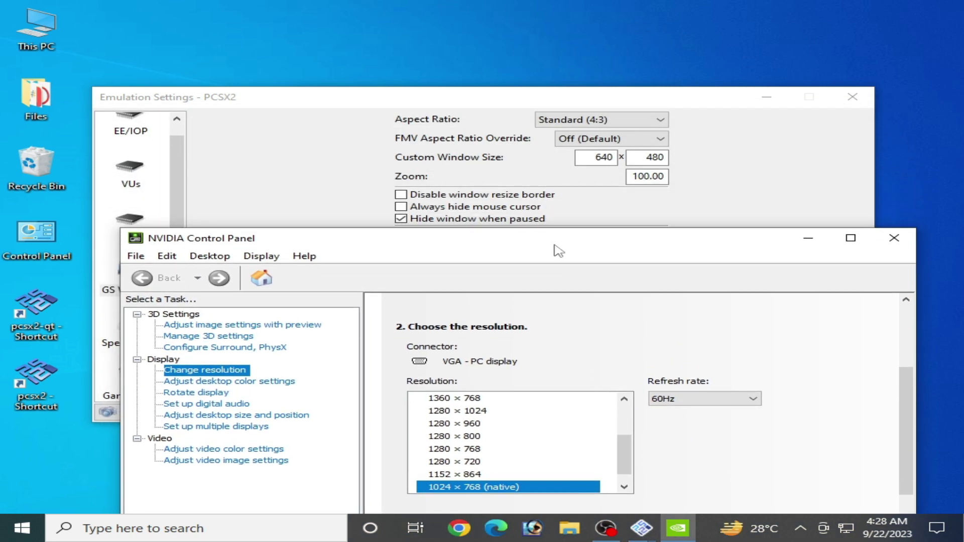
Check the PCSX2 FMV aspect ratio override choices, then dismiss them.
left_click(661, 139)
left_click(625, 454)
left_click_drag(625, 455, 626, 442)
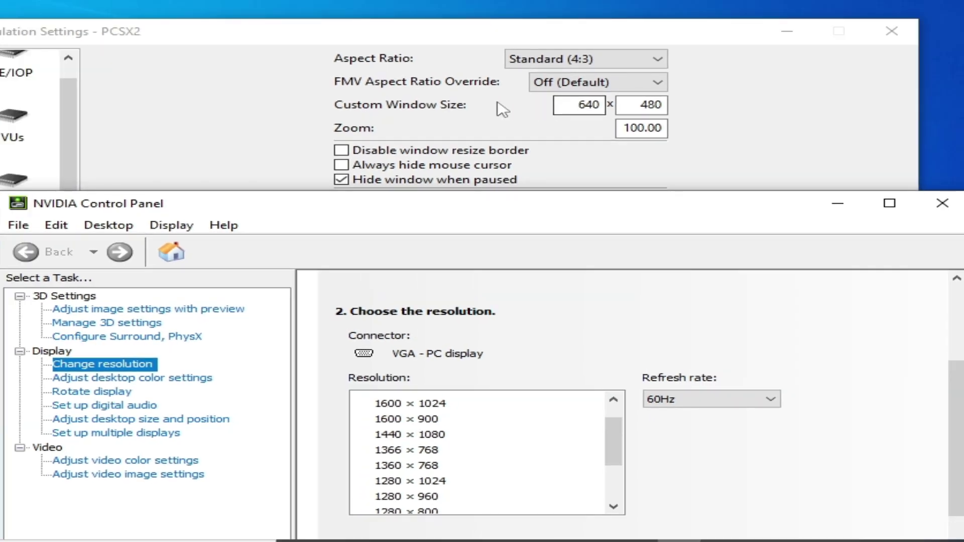
Switch the aspect ratio from Widescreen (16:9) back to Standard (4:3), apply, and close.
left_click(646, 66)
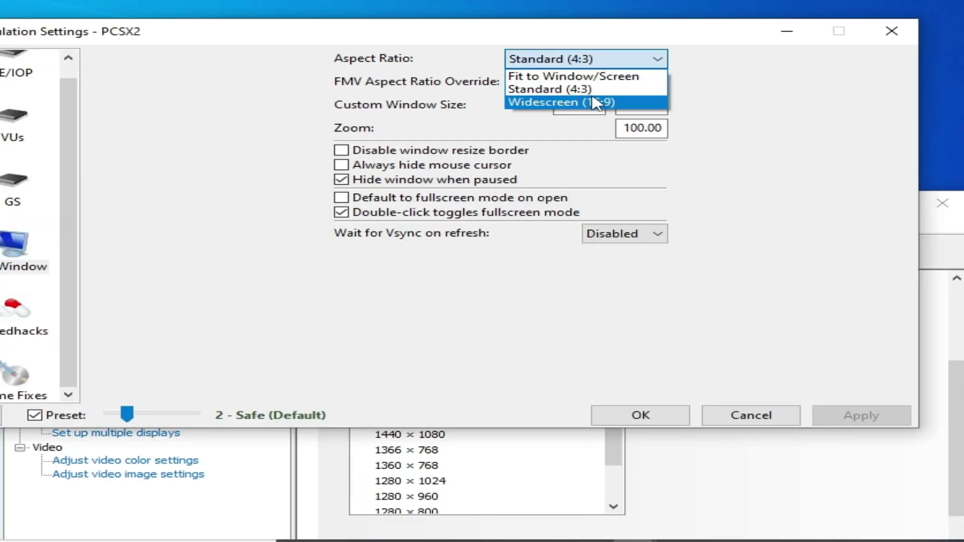
left_click(565, 101)
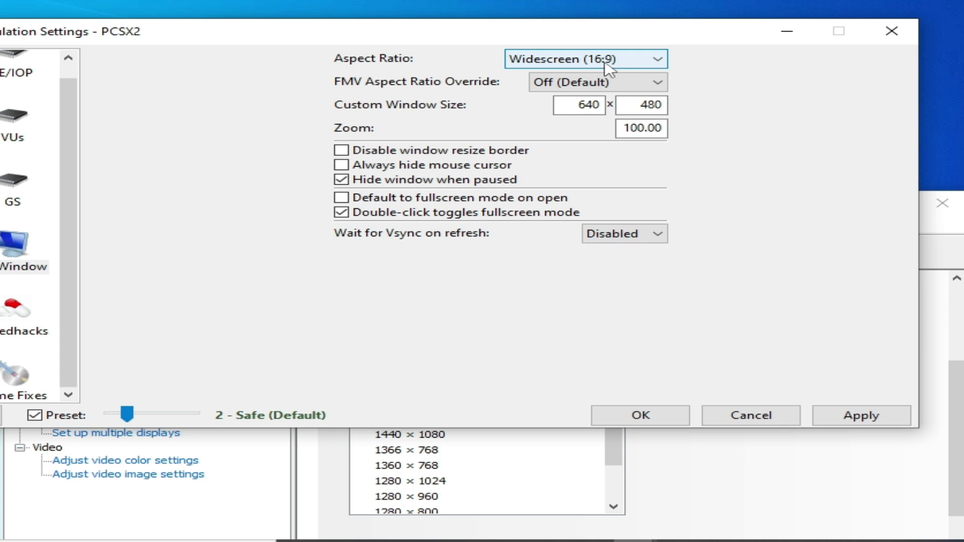
left_click(605, 62)
left_click(562, 92)
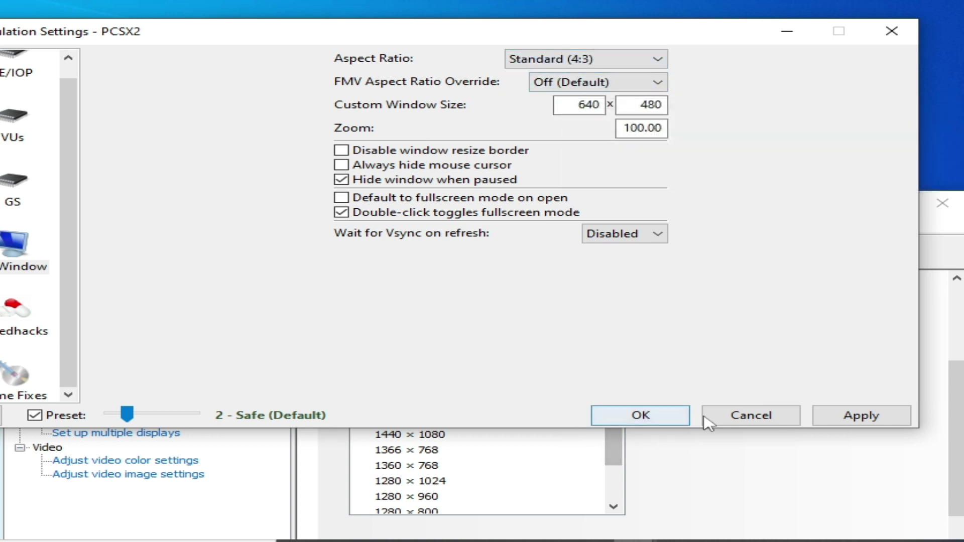
left_click(826, 416)
left_click(672, 416)
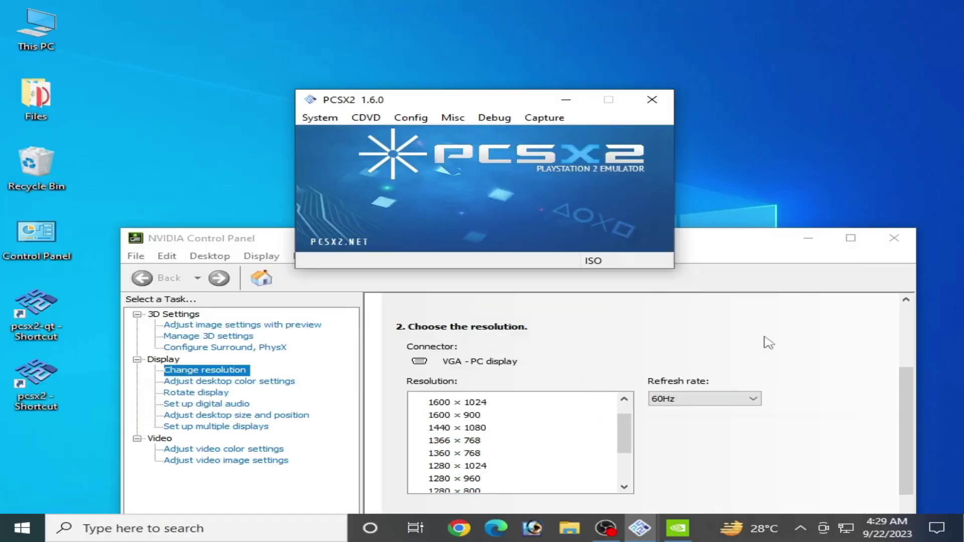
Restart NVIDIA Control Panel from the desktop and go to Configure Surround, PhysX.
left_click(894, 237)
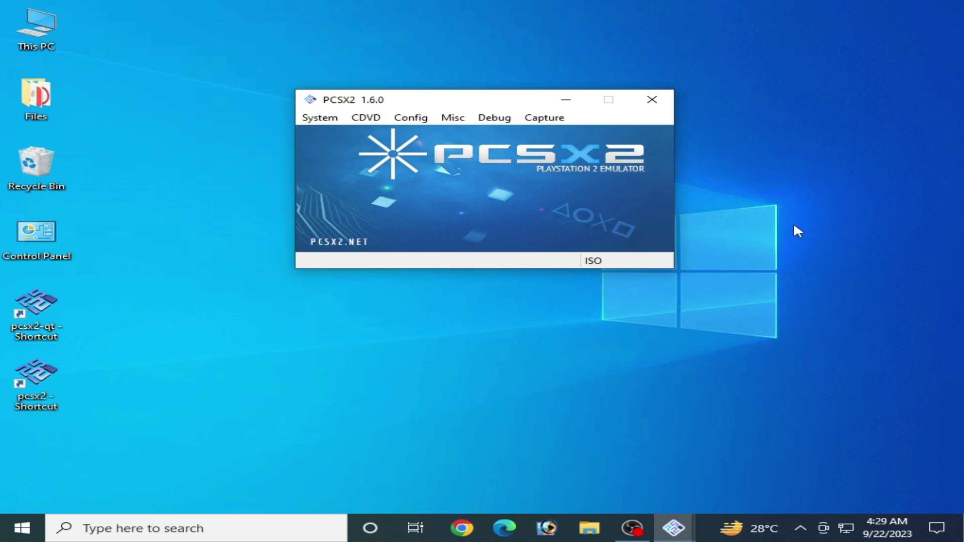
right_click(723, 220)
left_click(822, 357)
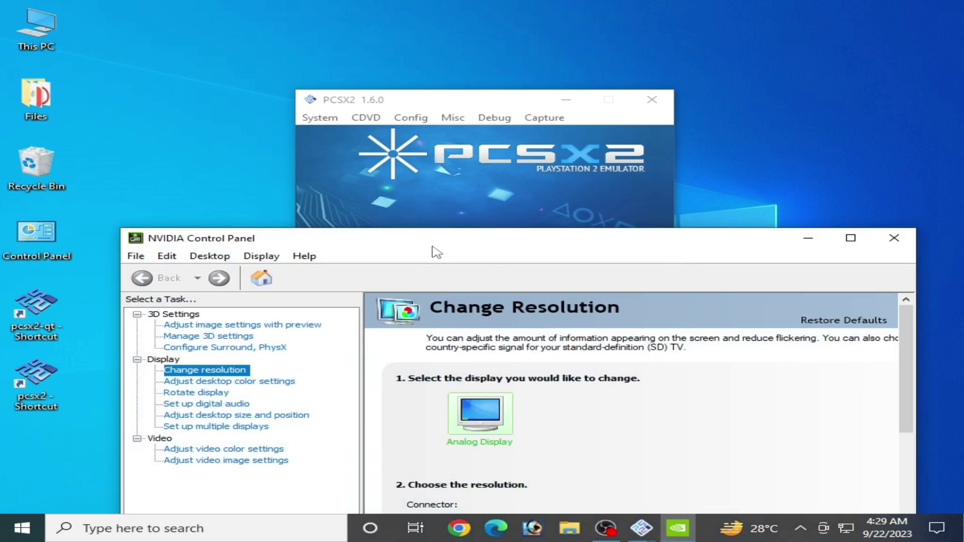
left_click_drag(435, 243, 448, 127)
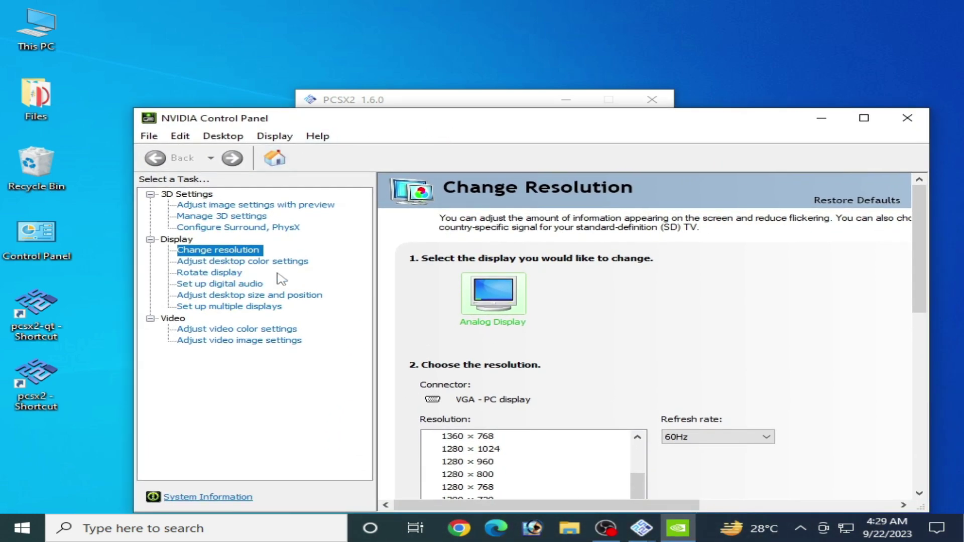
left_click(215, 228)
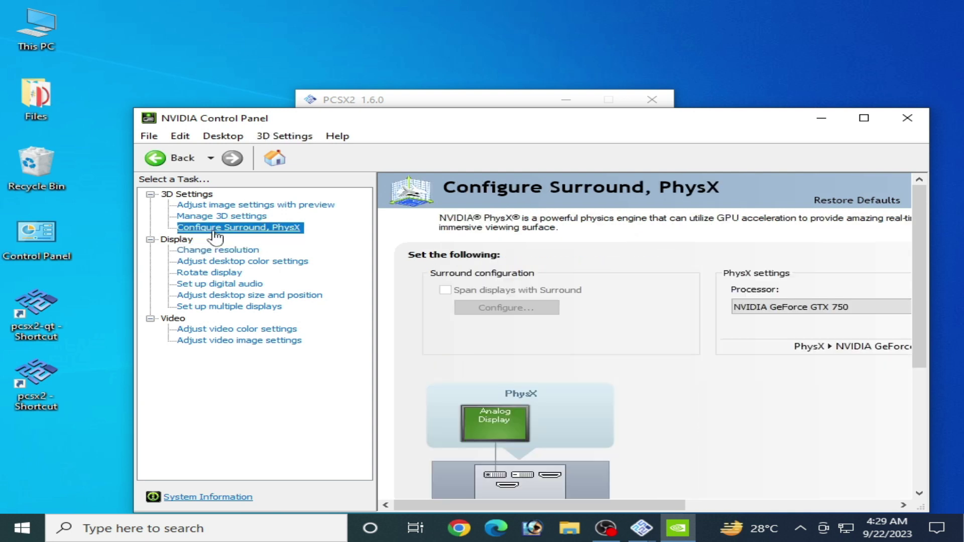
Set the PhysX processor to NVIDIA GeForce GTX 750 after trying CPU, and apply.
left_click_drag(748, 119, 673, 62)
left_click_drag(580, 448, 664, 447)
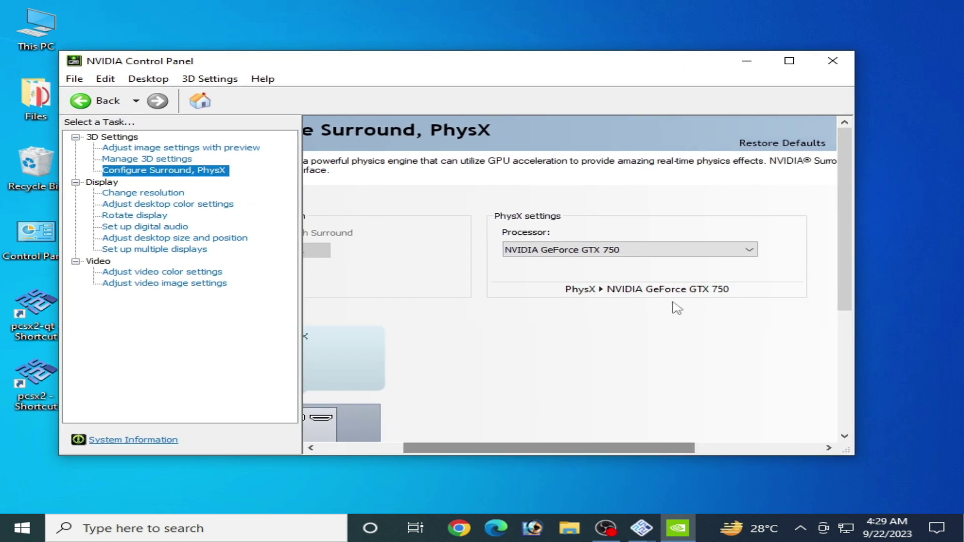
left_click(723, 251)
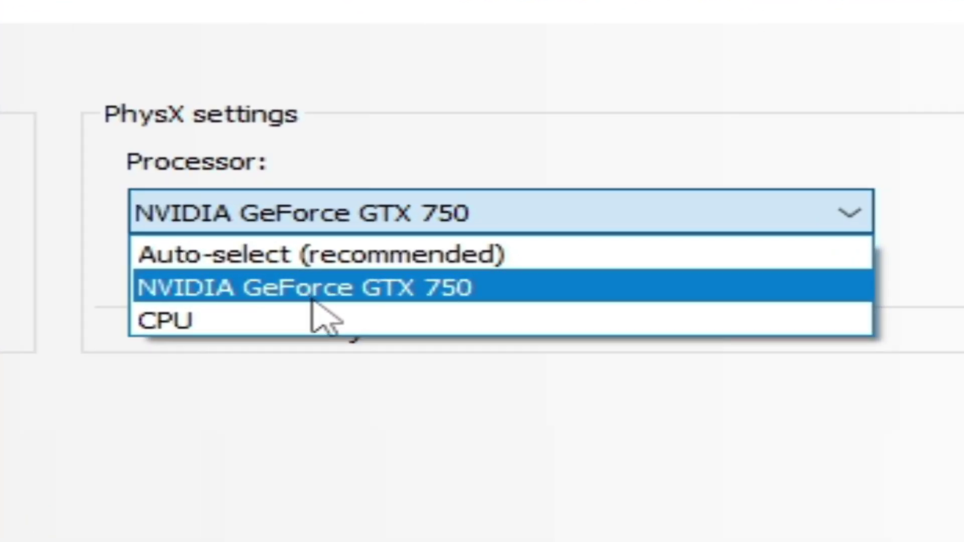
left_click(245, 322)
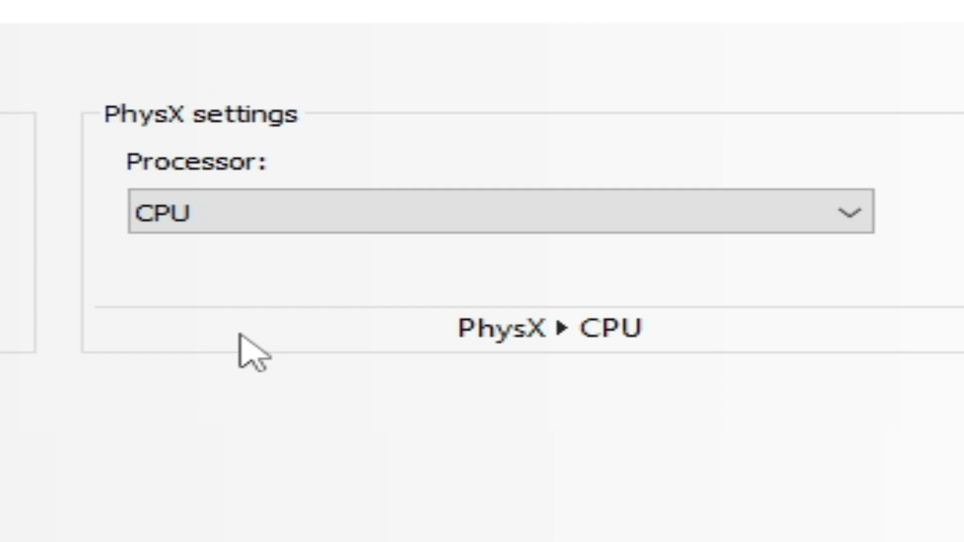
left_click(296, 219)
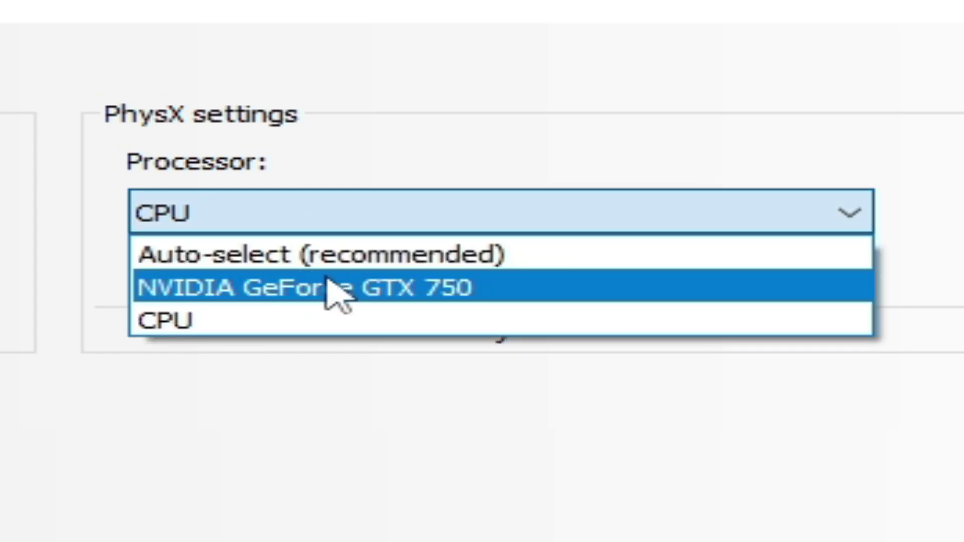
left_click(329, 288)
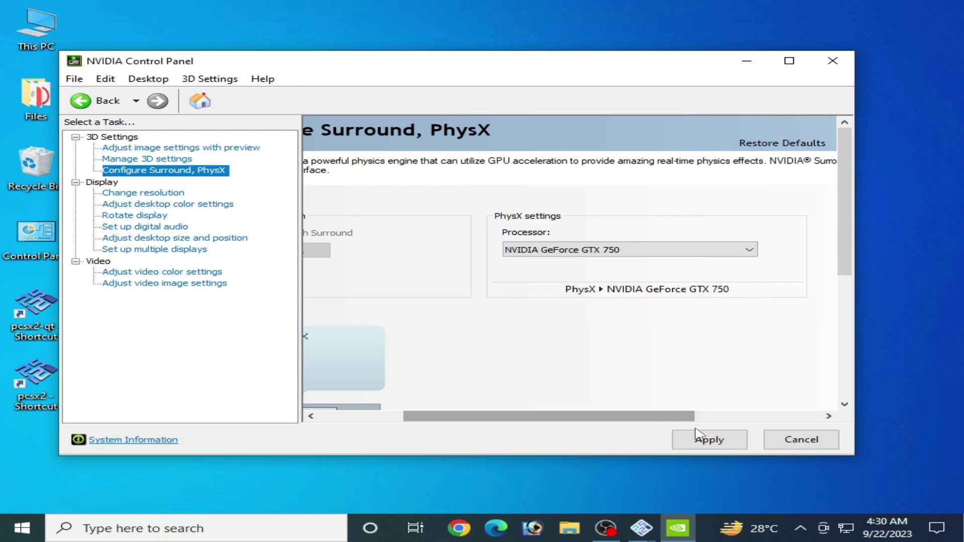
left_click(700, 442)
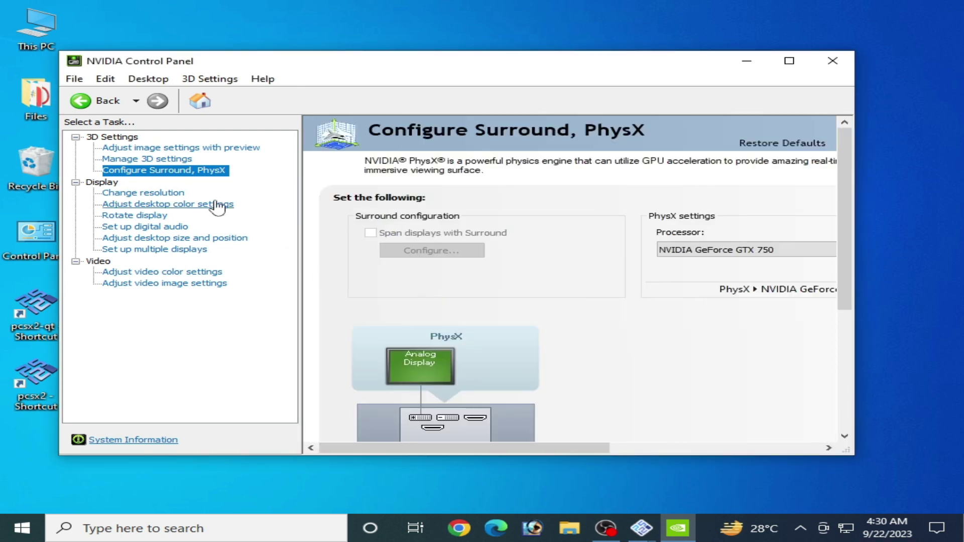
On Adjust image settings with preview, try Balanced and Performance, then choose advanced 3D image settings.
left_click(139, 148)
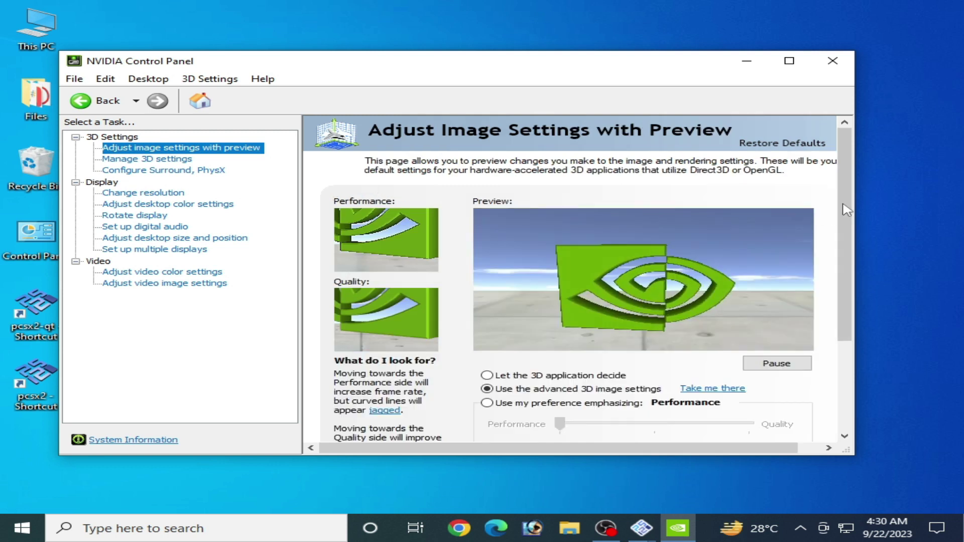
scroll(822, 231, "down", 2)
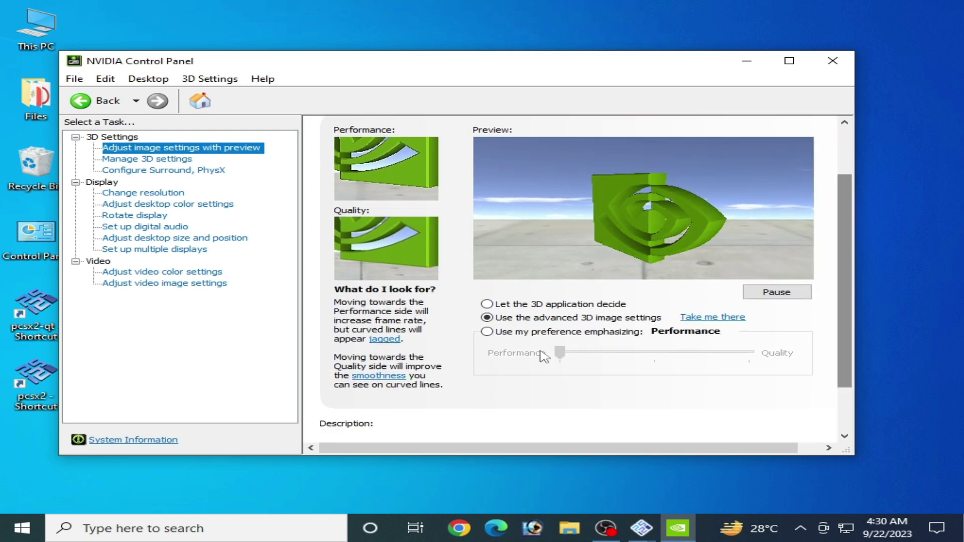
left_click(487, 332)
left_click(585, 353)
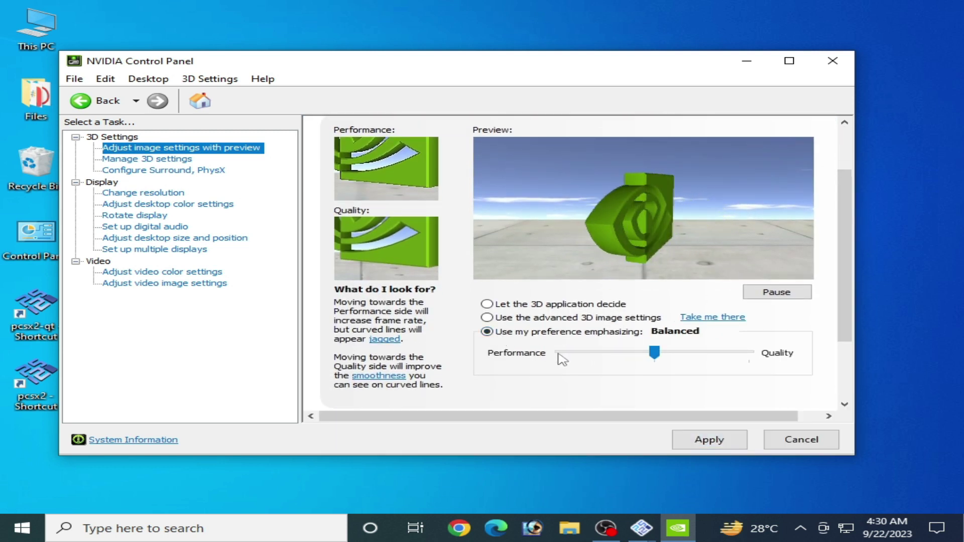
left_click(567, 355)
left_click(487, 318)
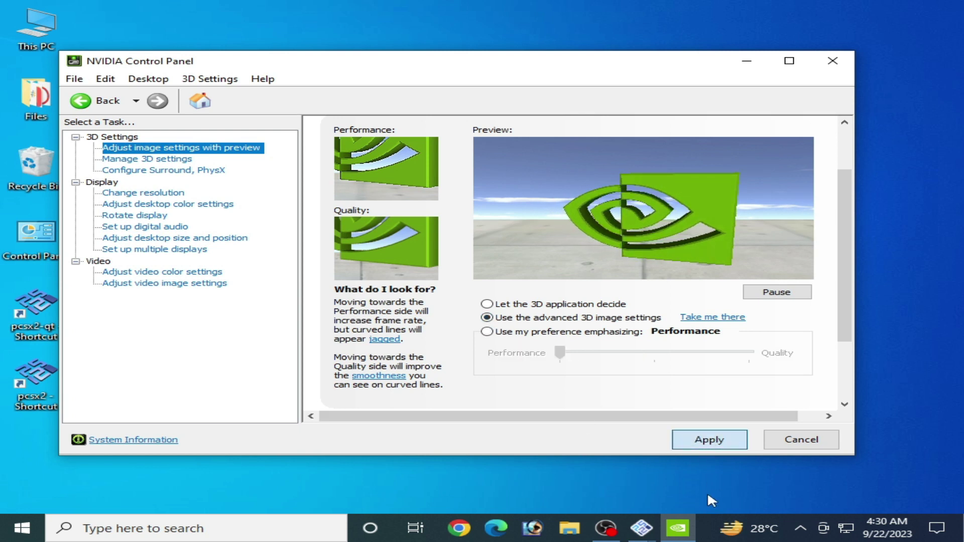
In Manage 3D Settings, set OpenGL rendering GPU to NVIDIA GeForce GTX 750.
left_click(146, 158)
scroll(400, 367, "down", 5)
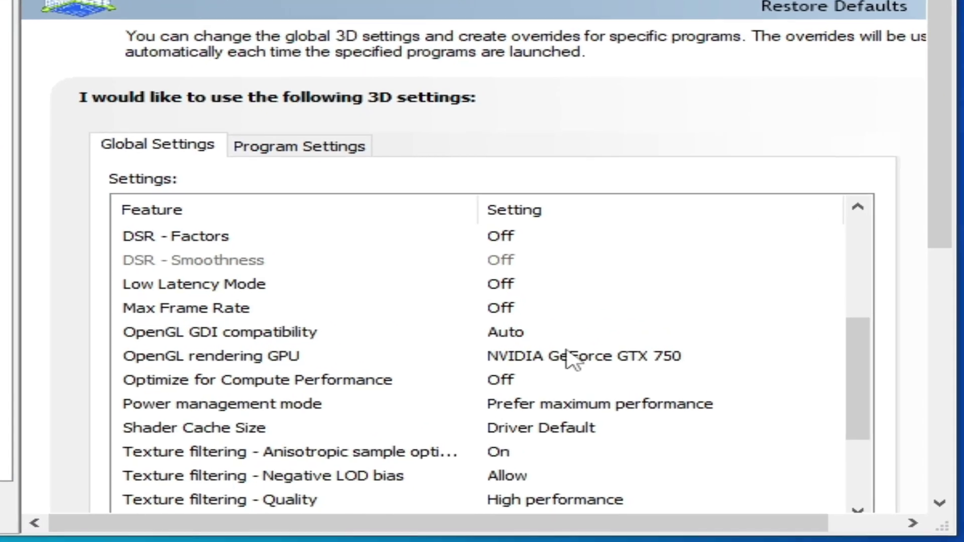
left_click(572, 356)
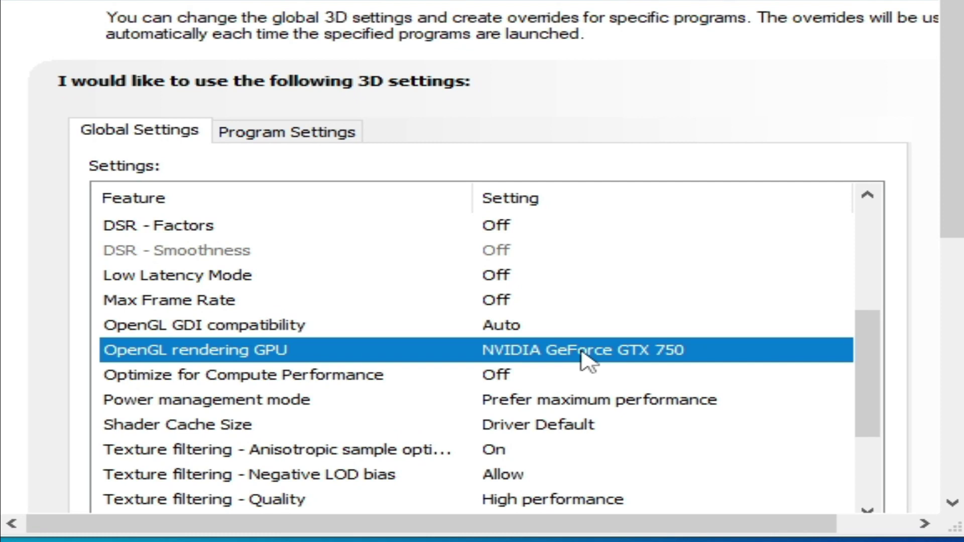
left_click(583, 359)
left_click(581, 398)
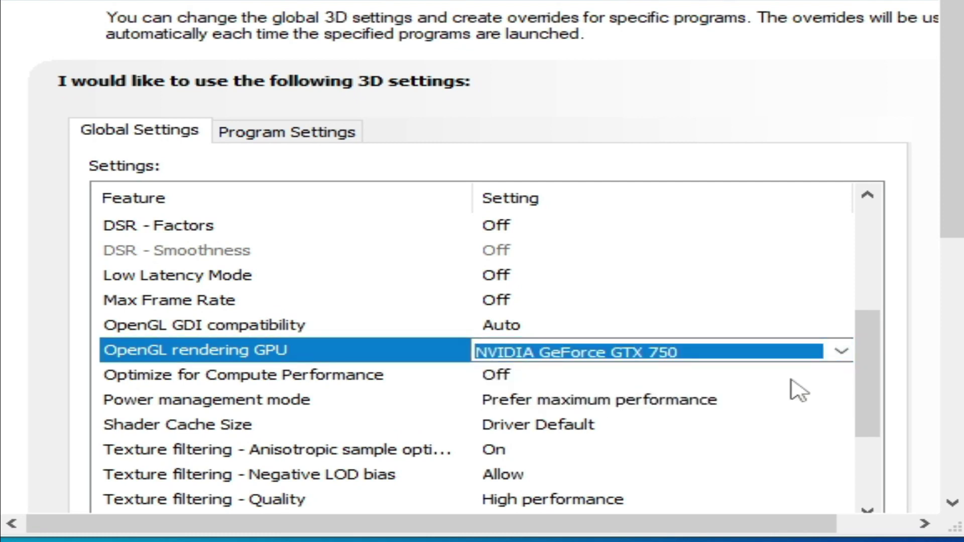
left_click_drag(882, 362, 882, 403)
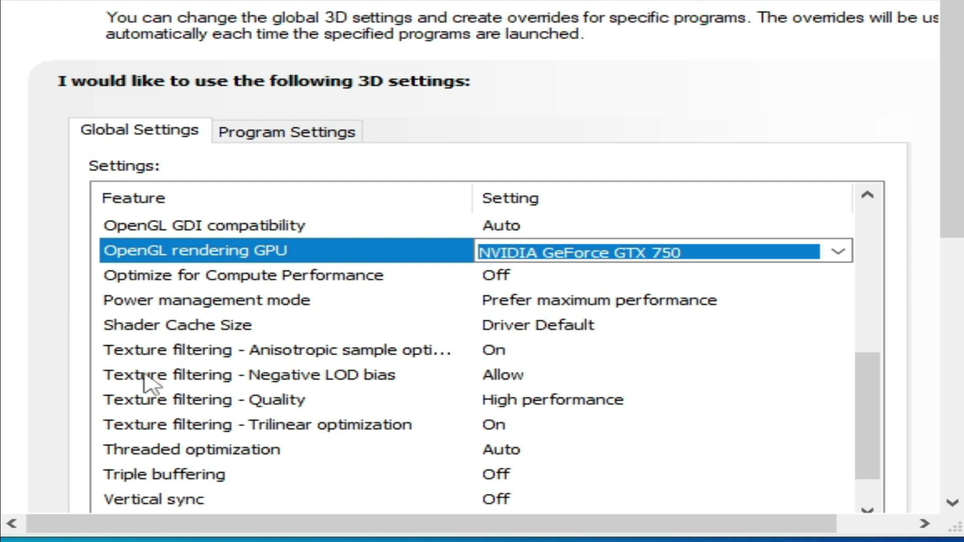
Keep Texture filtering - Quality at High performance and select the Vulkan/OpenGL present method.
left_click(551, 407)
left_click(551, 408)
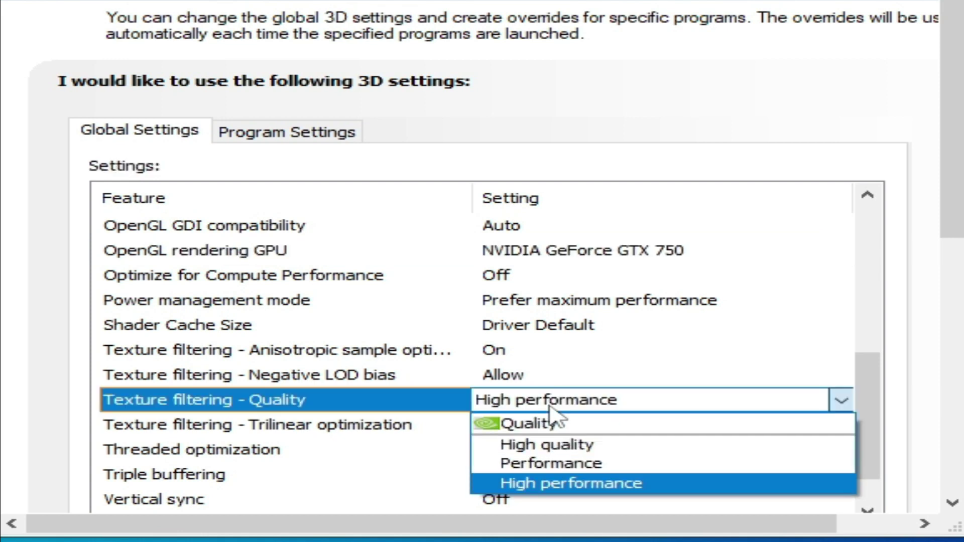
left_click(567, 483)
left_click_drag(873, 399, 878, 477)
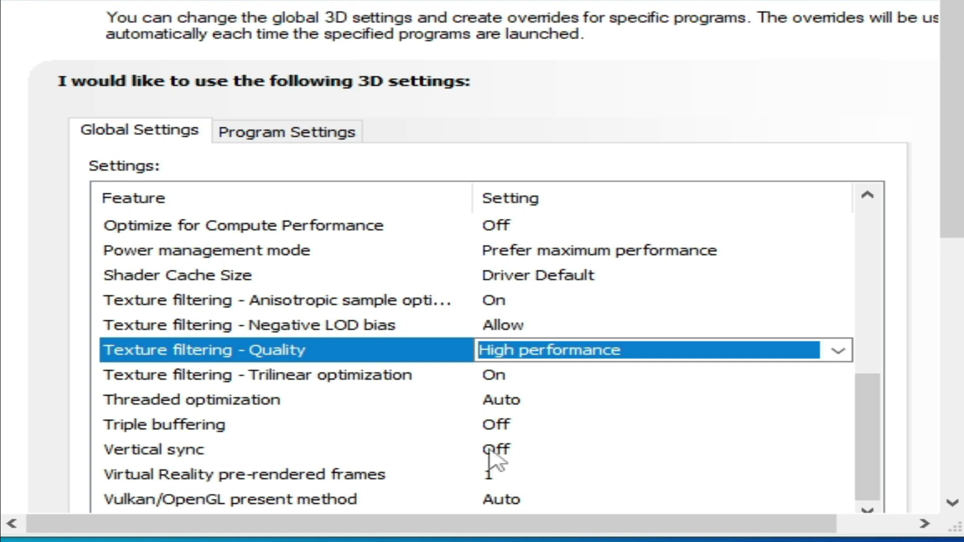
left_click(504, 499)
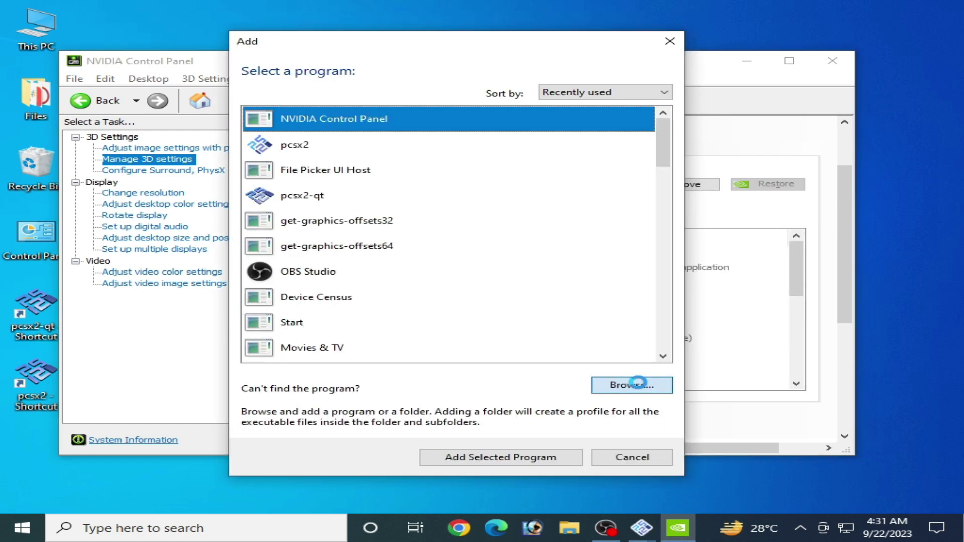
Add pcsx2.exe from the PCSX2 1.6.0 folder as a program profile and apply it.
left_click(645, 384)
left_click(219, 199)
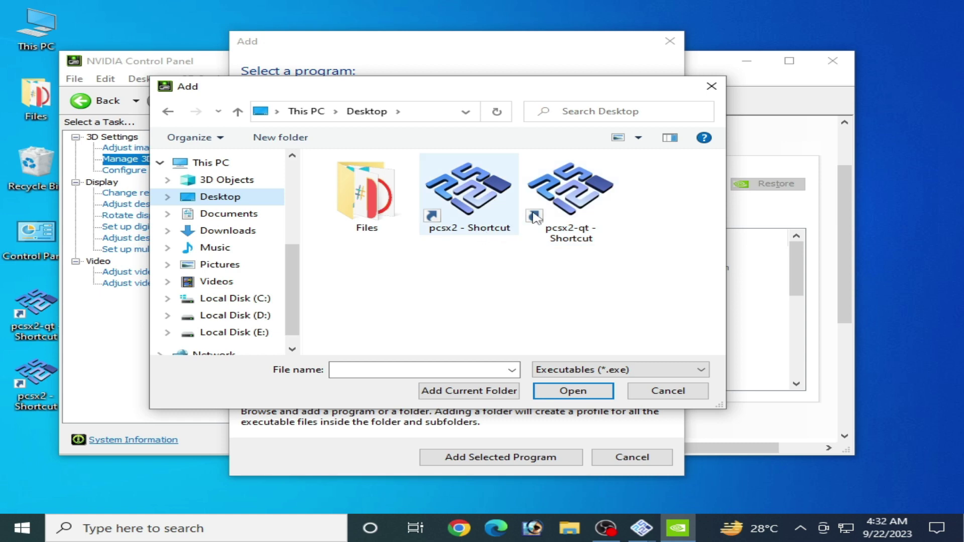
left_click(457, 201)
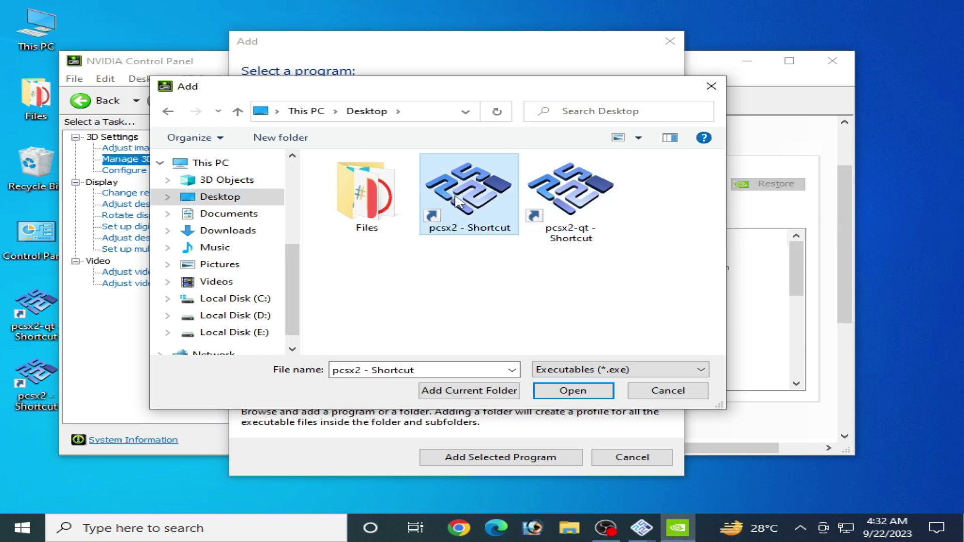
right_click(457, 201)
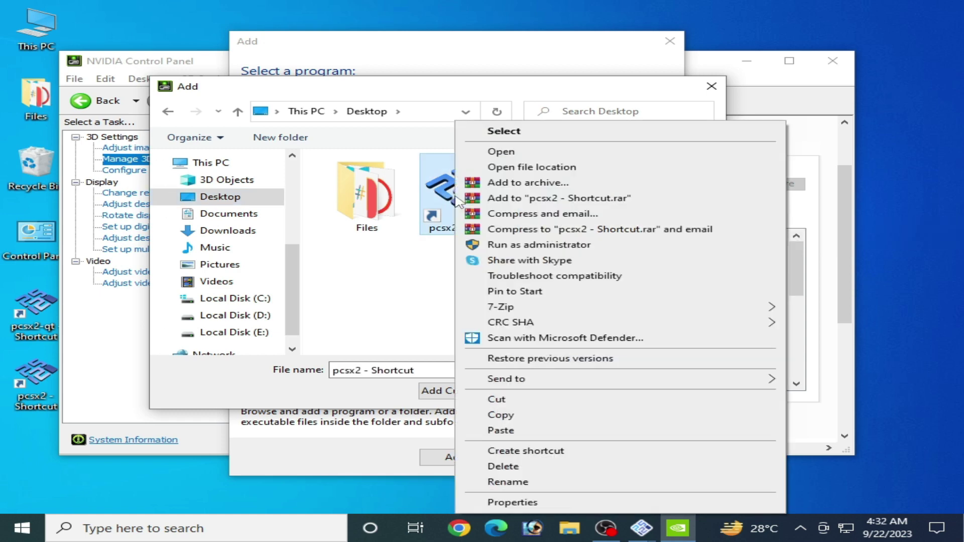
left_click(503, 168)
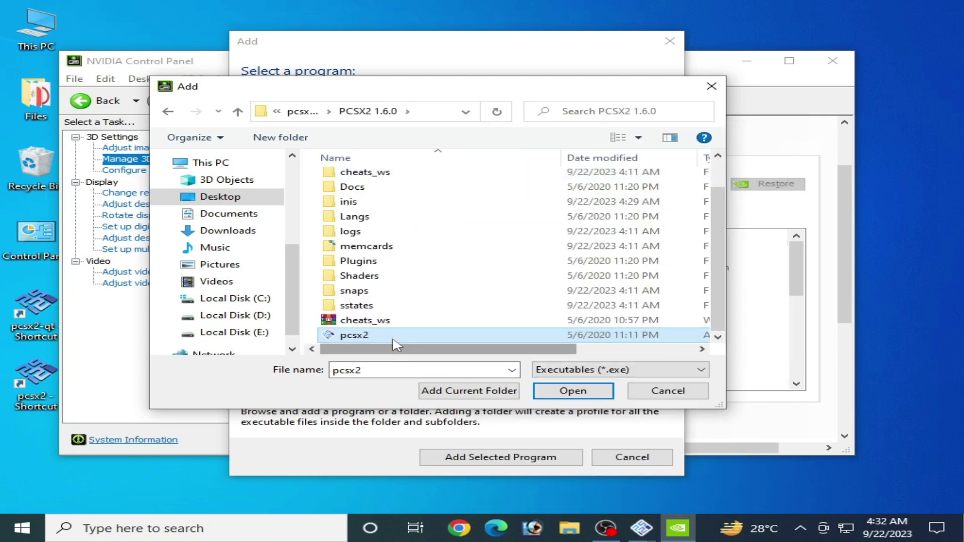
left_click(562, 391)
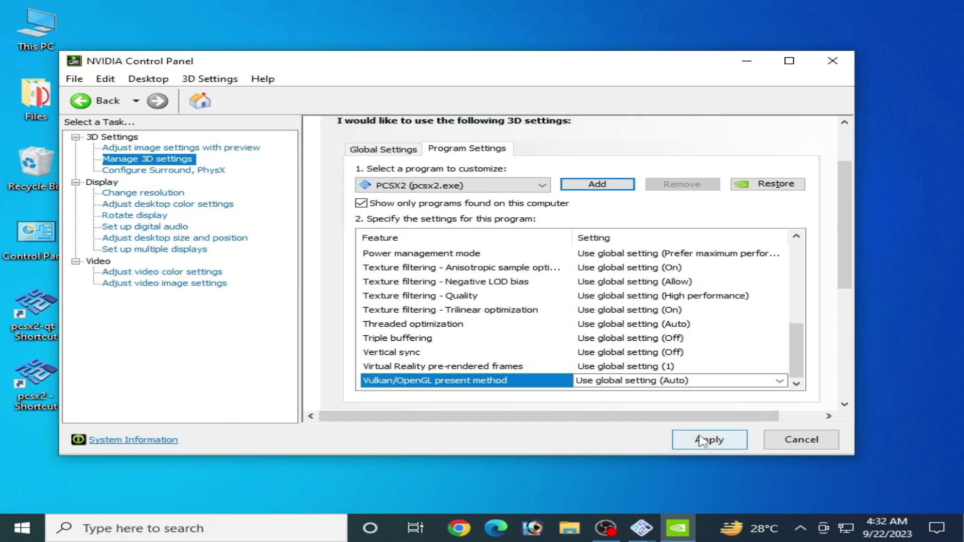
left_click(703, 440)
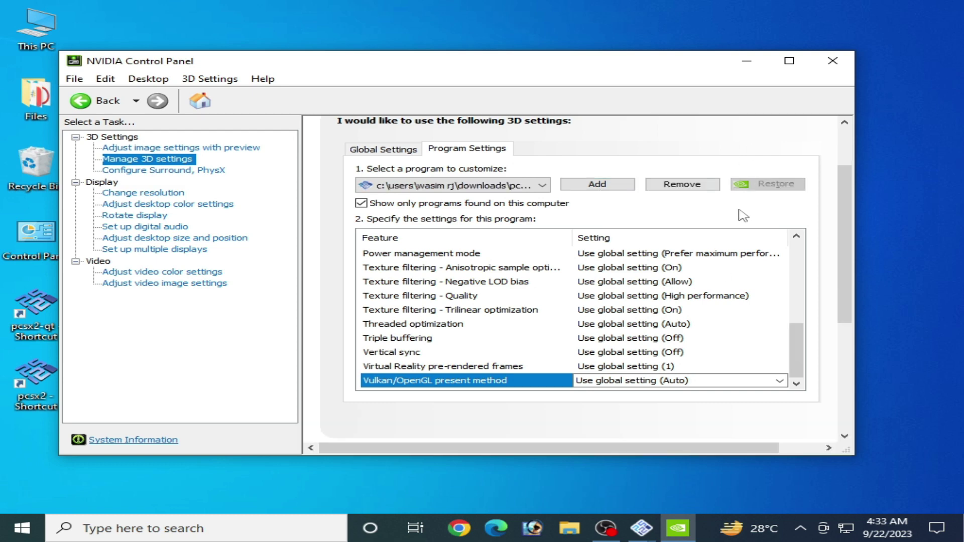
Close NVIDIA Control Panel, leaving the PCSX2 1.6.0 main window.
left_click(833, 61)
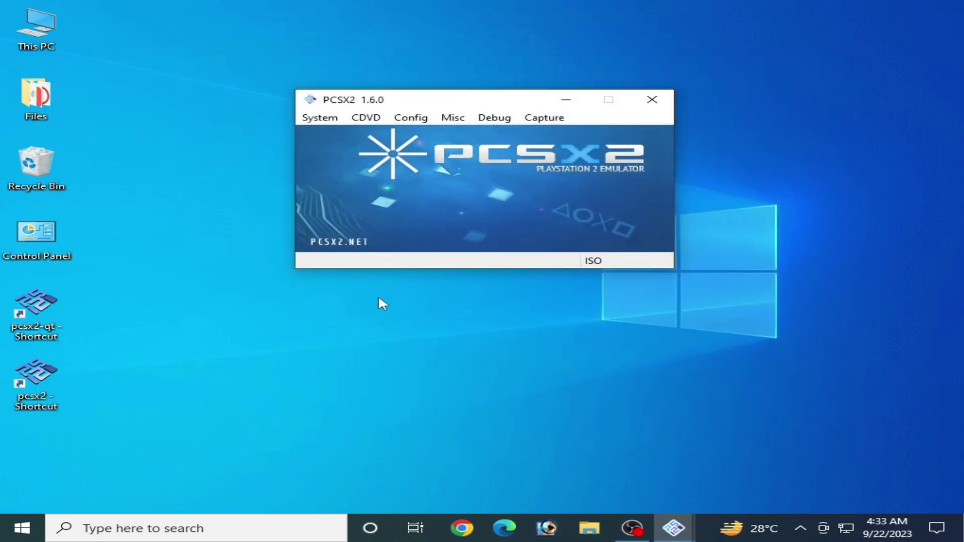